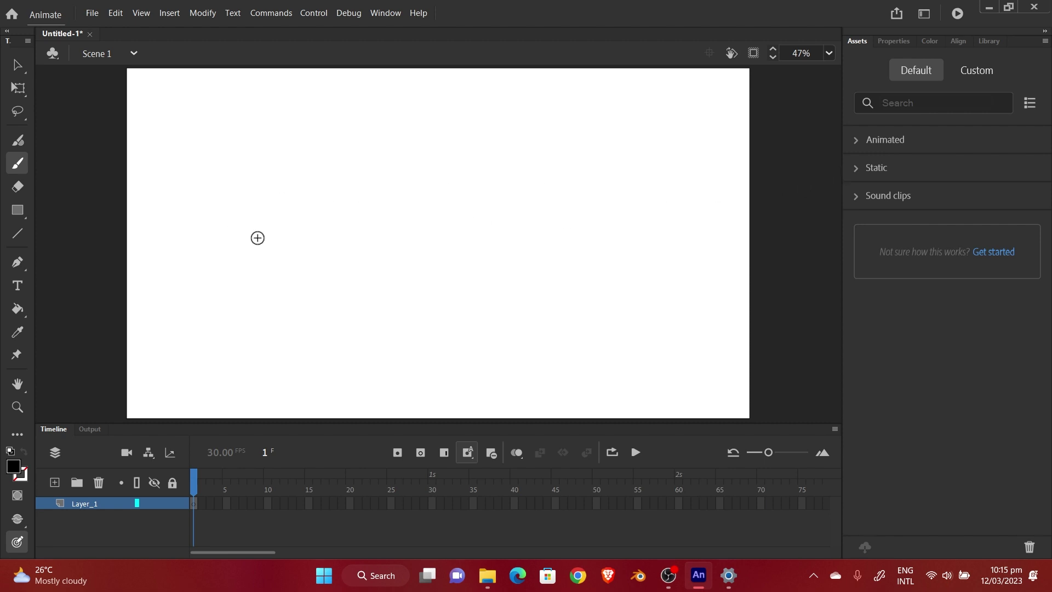
Brush two circles on Layer_1 and add a second layer, Layer_2, above it.
mouse_move(267, 170)
left_mouse_down()
mouse_move(276, 278)
mouse_move(220, 205)
left_mouse_up()
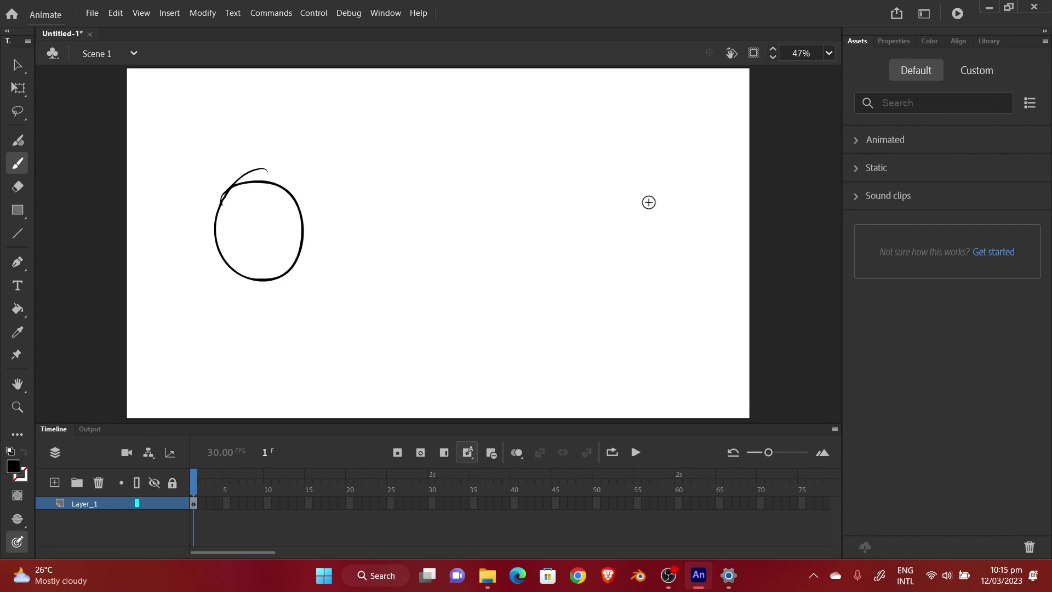
mouse_move(618, 188)
left_mouse_down()
mouse_move(553, 228)
mouse_move(547, 211)
left_mouse_up()
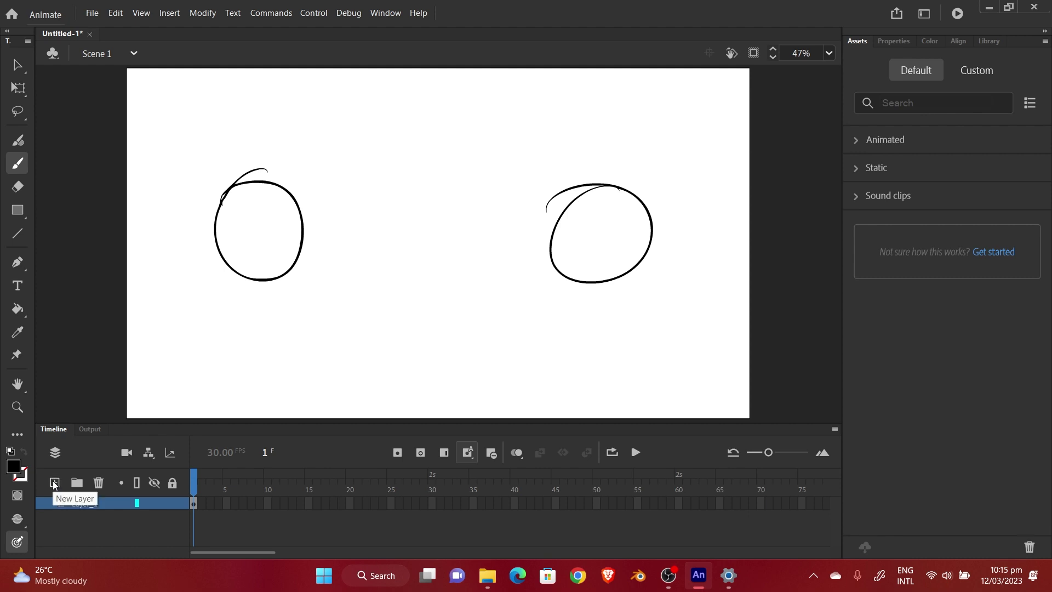
left_click(54, 483)
left_click(96, 518)
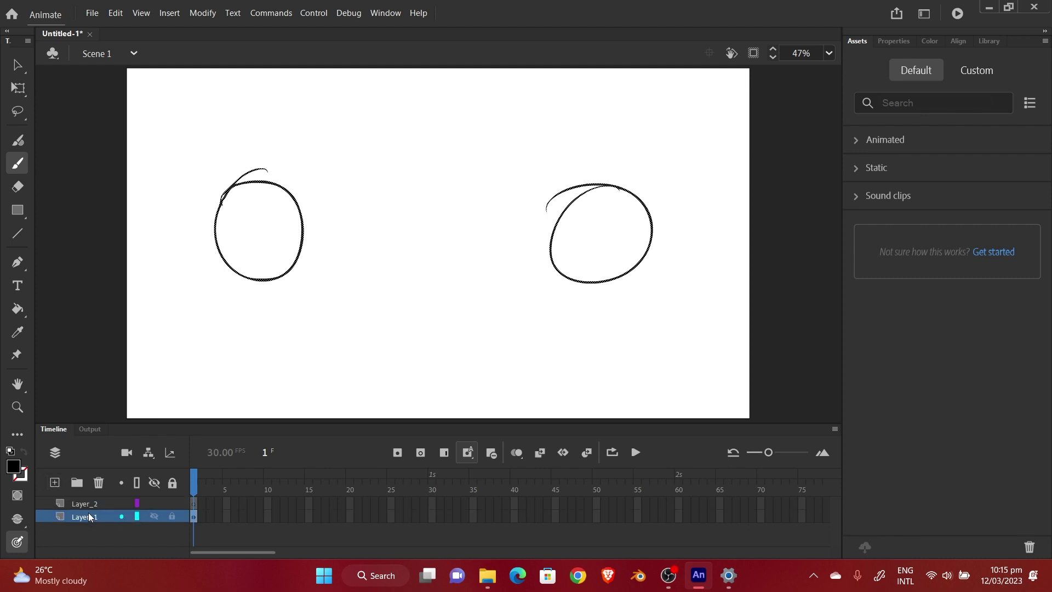
right_click(84, 516)
left_click(77, 515)
Draw a line on Layer_1 connecting the two circles.
left_click_drag(311, 230, 528, 225)
key("ctrl+z")
left_click_drag(320, 230, 557, 233)
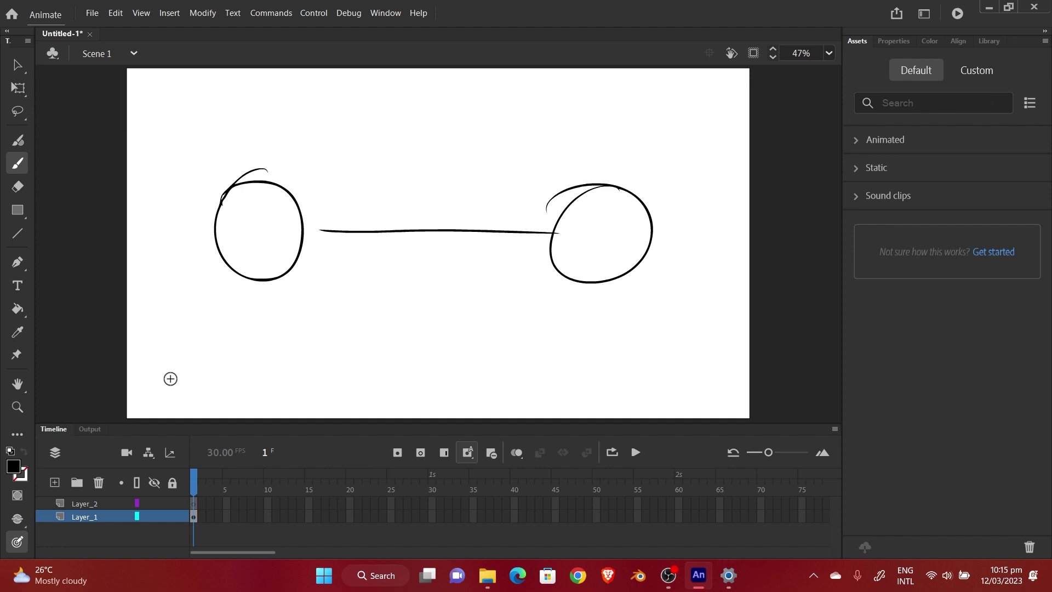
key("ctrl+z")
left_click_drag(311, 231, 535, 232)
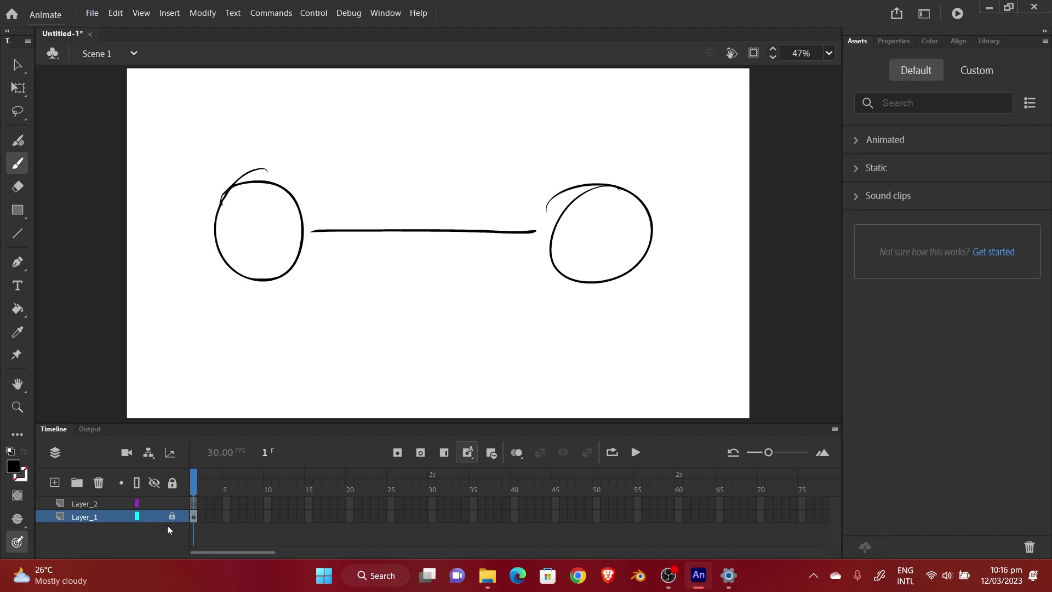
Fade Layer_1 through Layer Properties, then select Layer_2 for drawing.
right_click(166, 521)
left_click(141, 502)
left_click(509, 235)
left_click(621, 157)
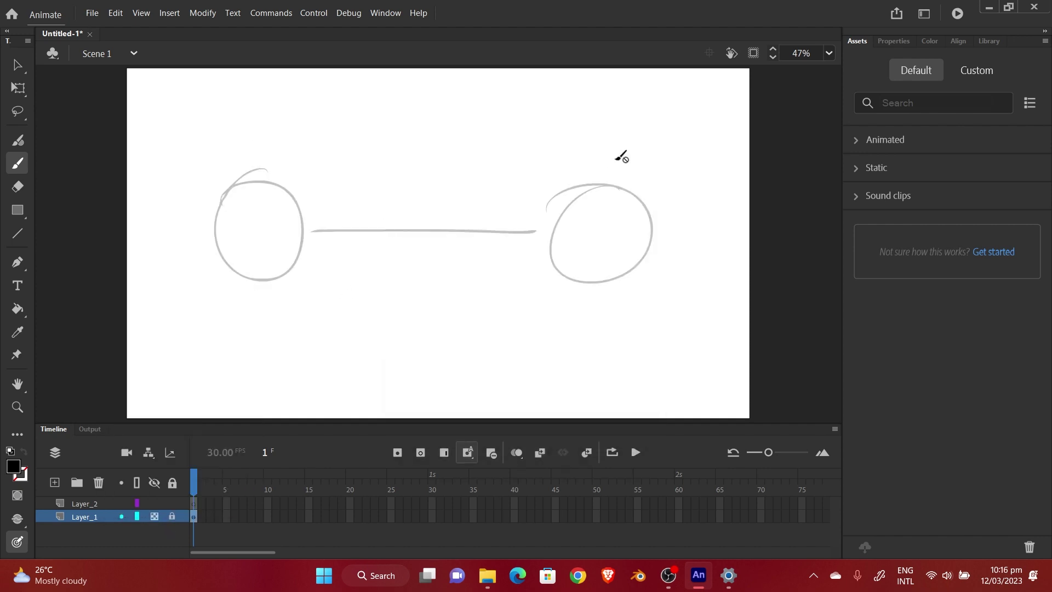
left_click(200, 503)
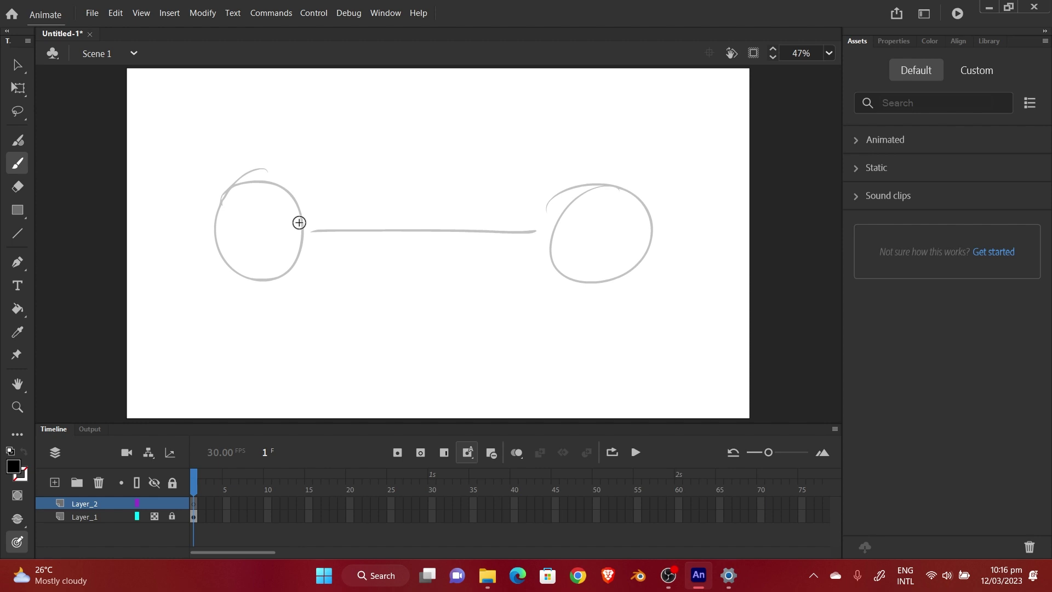
Extend both layers to exactly 30 frames.
key("F5")
key("F5")
key("F5")
key("F5")
key("F5")
key("F5")
key("F5")
key("F5")
key("F5")
key("F5")
key("F5")
key("F5")
key("F5")
key("F5")
key("F5")
key("F5")
key("F5")
key("F5")
key("F5")
key("F5")
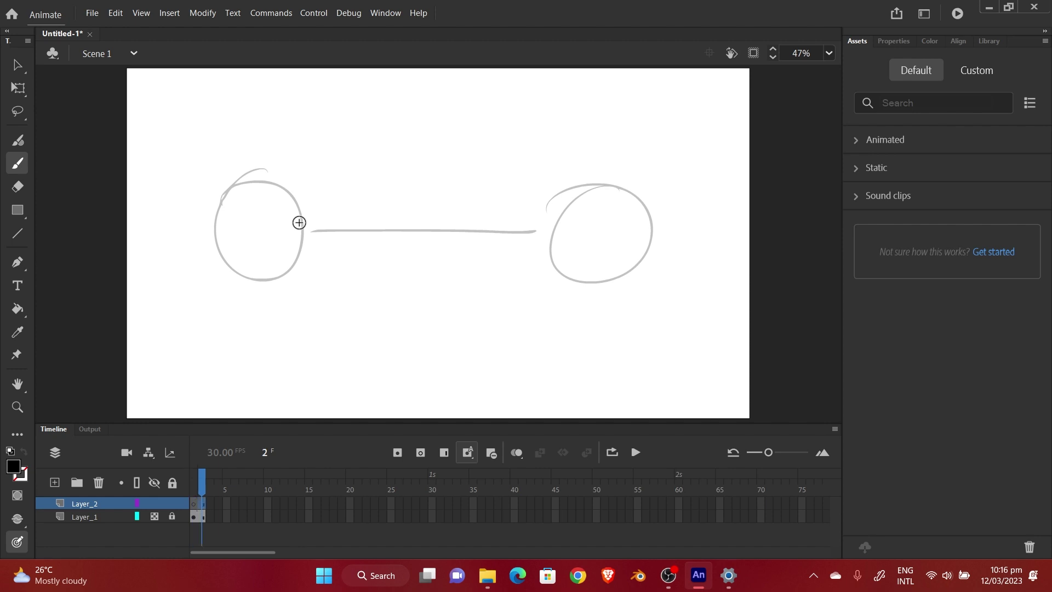
key("F5")
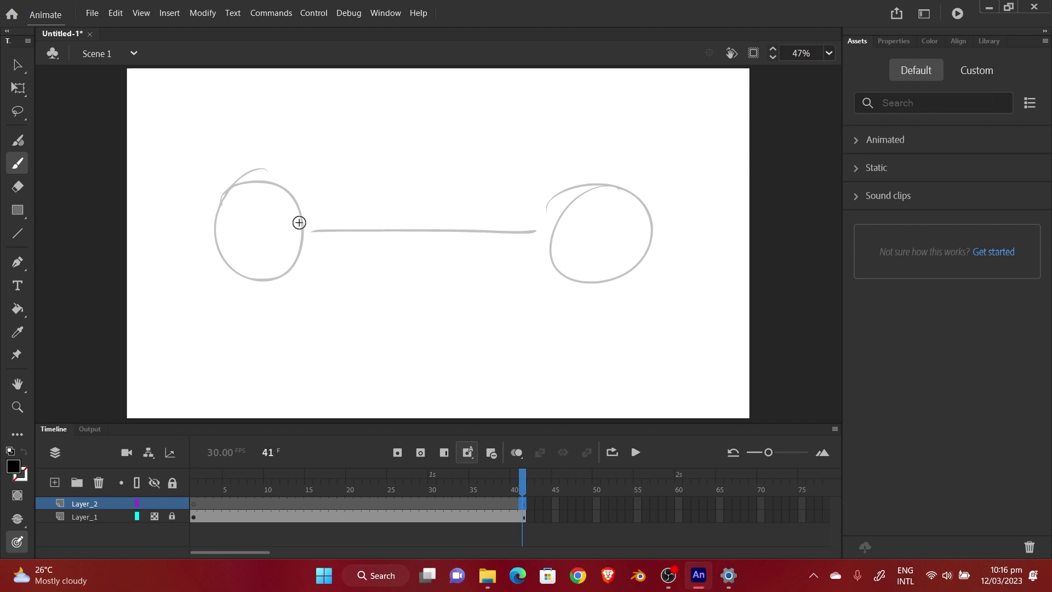
key("shift+F5")
key("shift+F5")
key("shift+F5")
key("shift+F5")
key("shift+F5")
key("shift+F5")
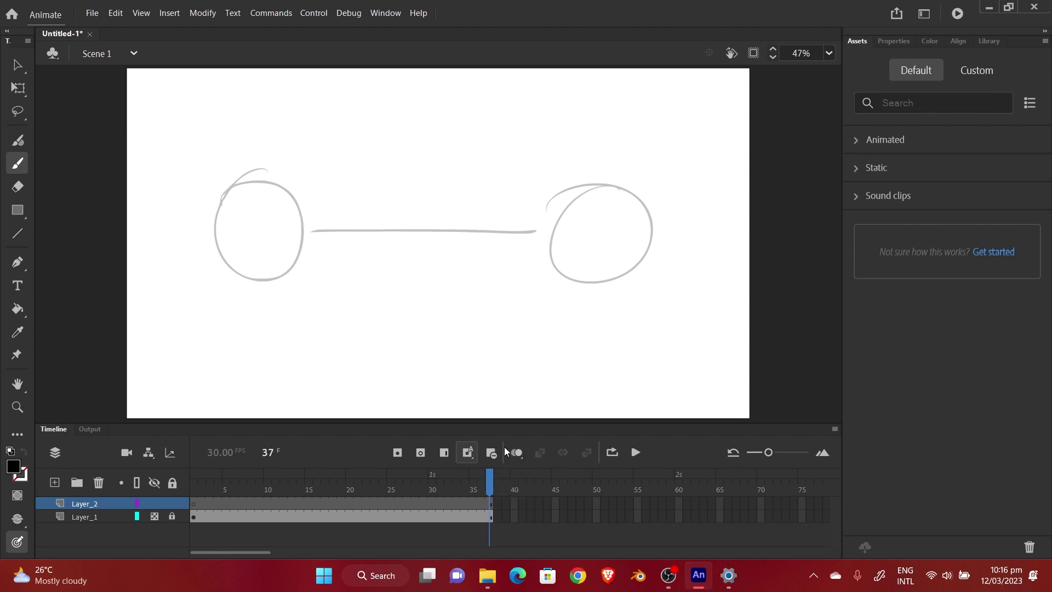
key("shift+F5")
key("shift+F5")
key("shift+F5")
key("shift+F5")
key("shift+F5")
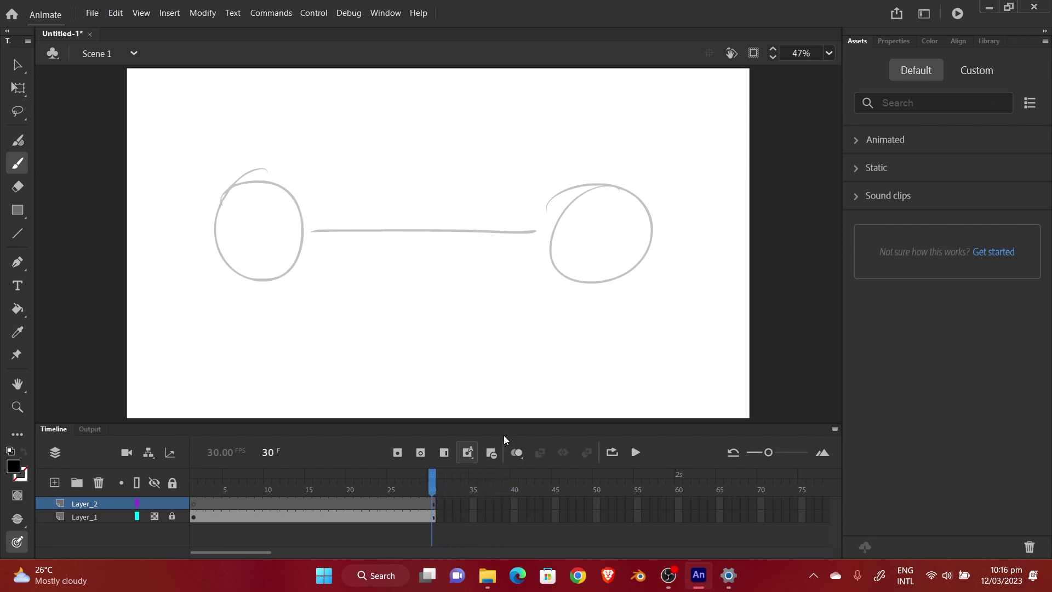
key("shift+F5")
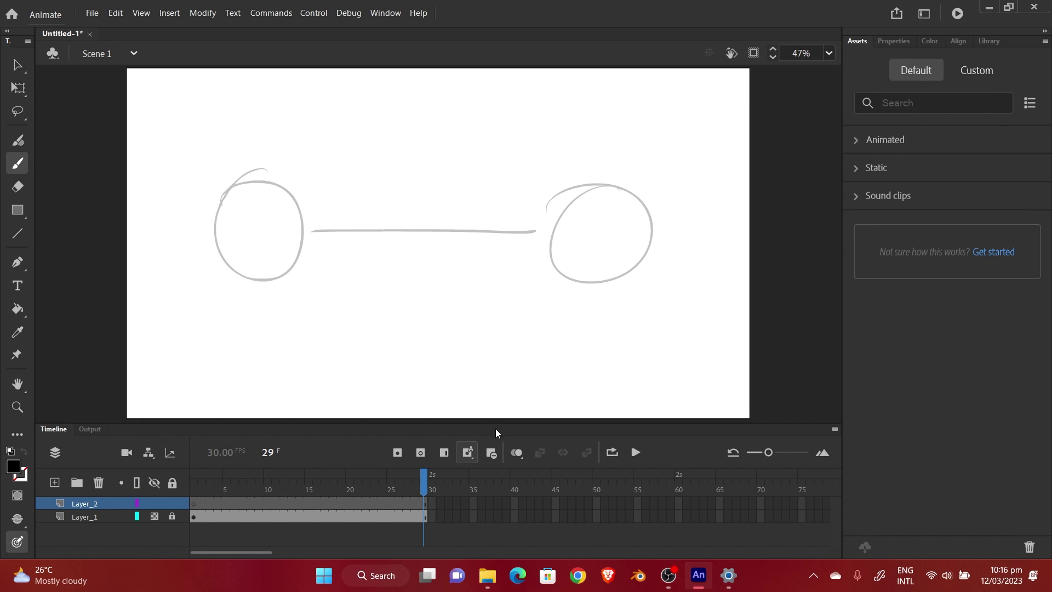
key("F5")
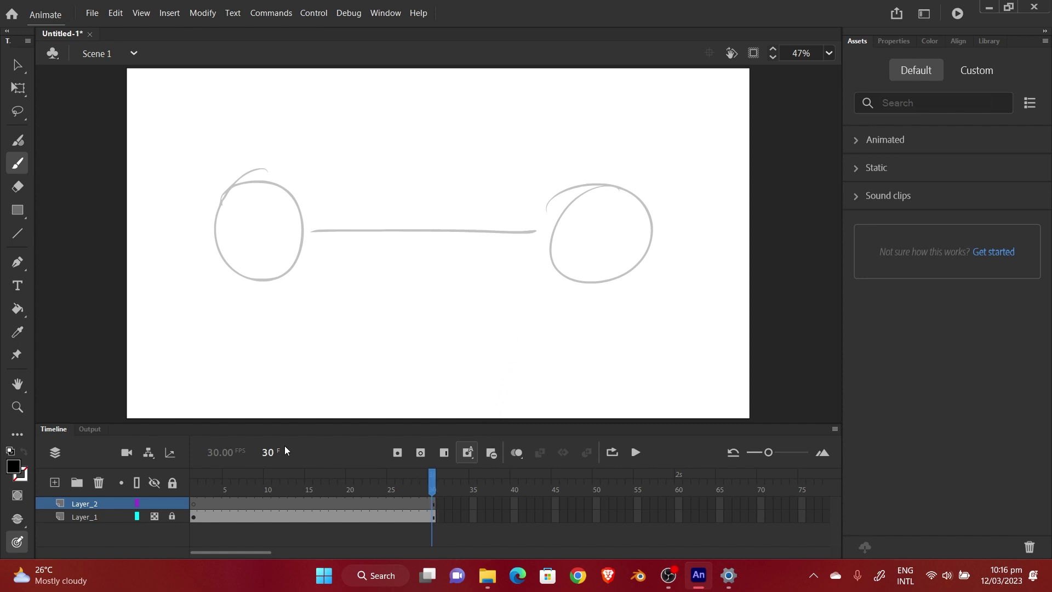
Trace the ball over the left circle on Layer_2's frame 1.
left_click_drag(433, 475, 195, 475)
left_click(192, 503)
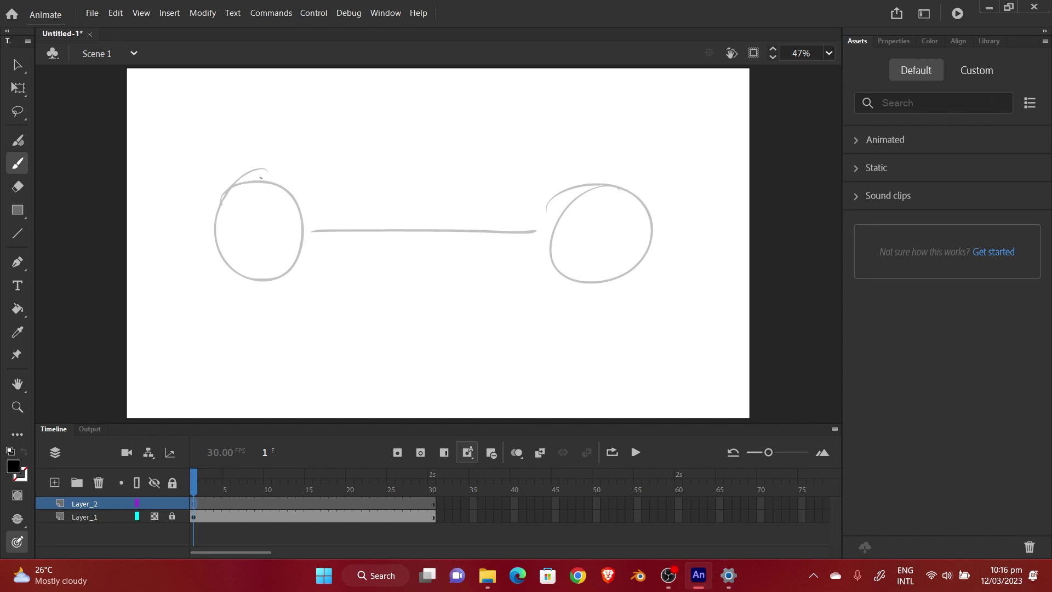
mouse_move(262, 177)
left_mouse_down()
mouse_move(212, 228)
mouse_move(226, 262)
mouse_move(253, 276)
mouse_move(289, 267)
mouse_move(305, 220)
mouse_move(283, 183)
mouse_move(258, 178)
left_mouse_up()
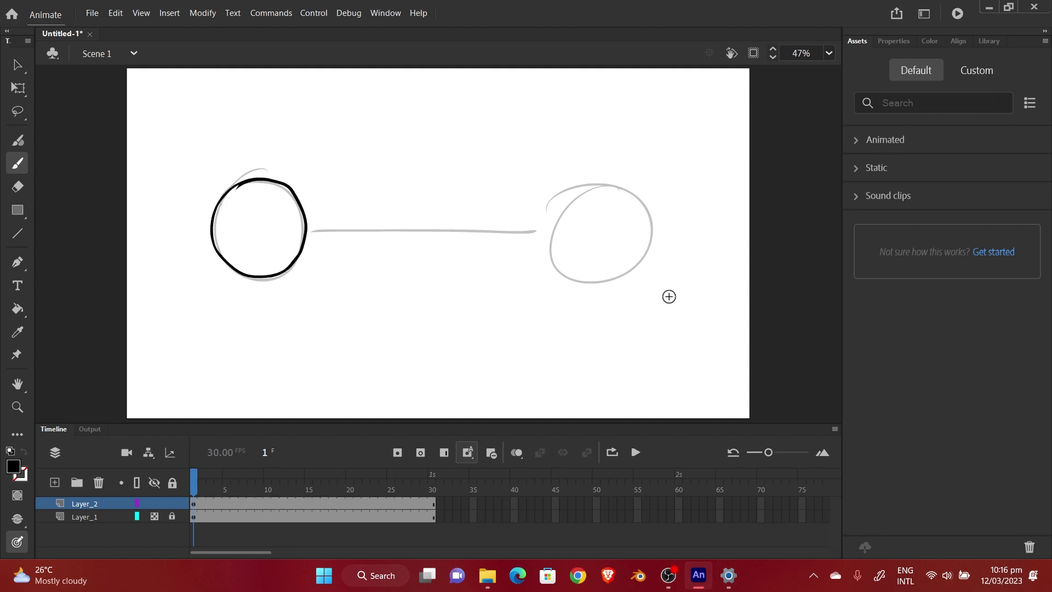
Add a blank keyframe at frame 30, trace the right circle, and scrub to preview.
left_click_drag(199, 473, 432, 475)
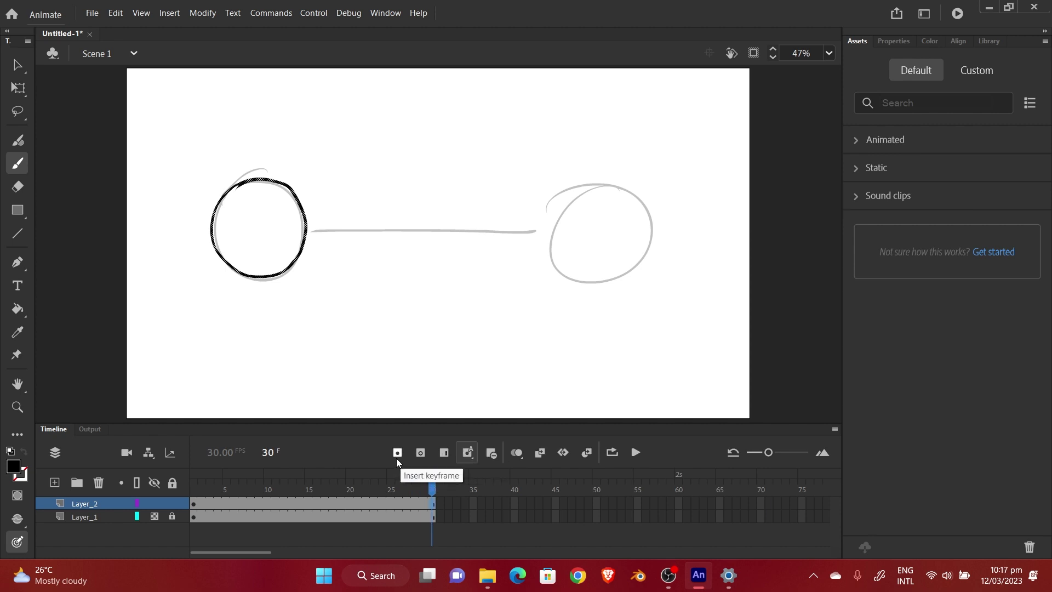
left_click(421, 453)
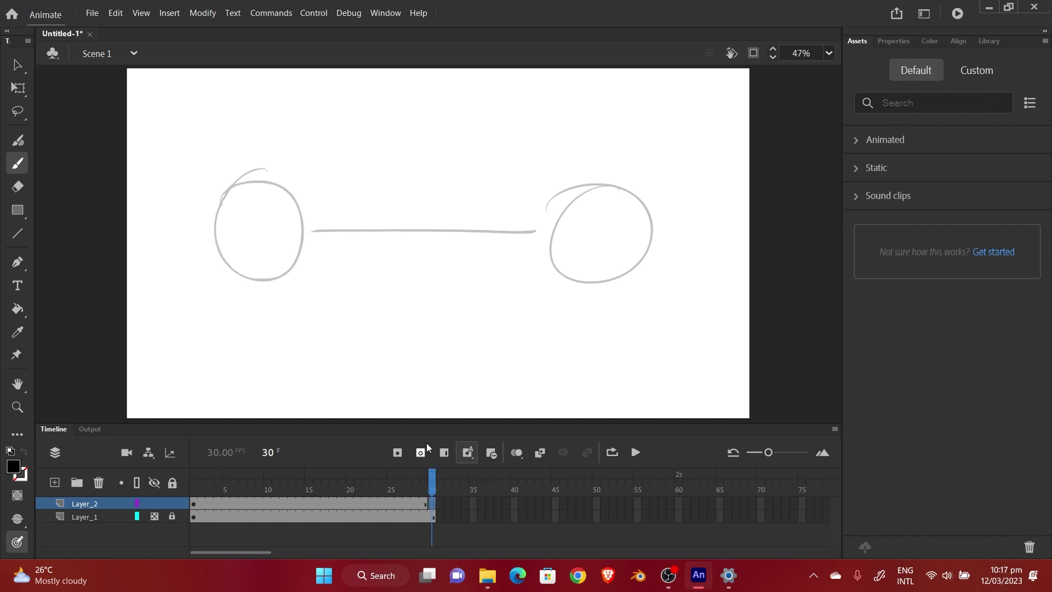
left_click_drag(432, 476, 432, 475)
mouse_move(597, 183)
left_mouse_down()
mouse_move(552, 224)
mouse_move(552, 252)
mouse_move(582, 273)
mouse_move(621, 273)
mouse_move(645, 244)
mouse_move(645, 210)
mouse_move(624, 185)
mouse_move(582, 182)
left_mouse_up()
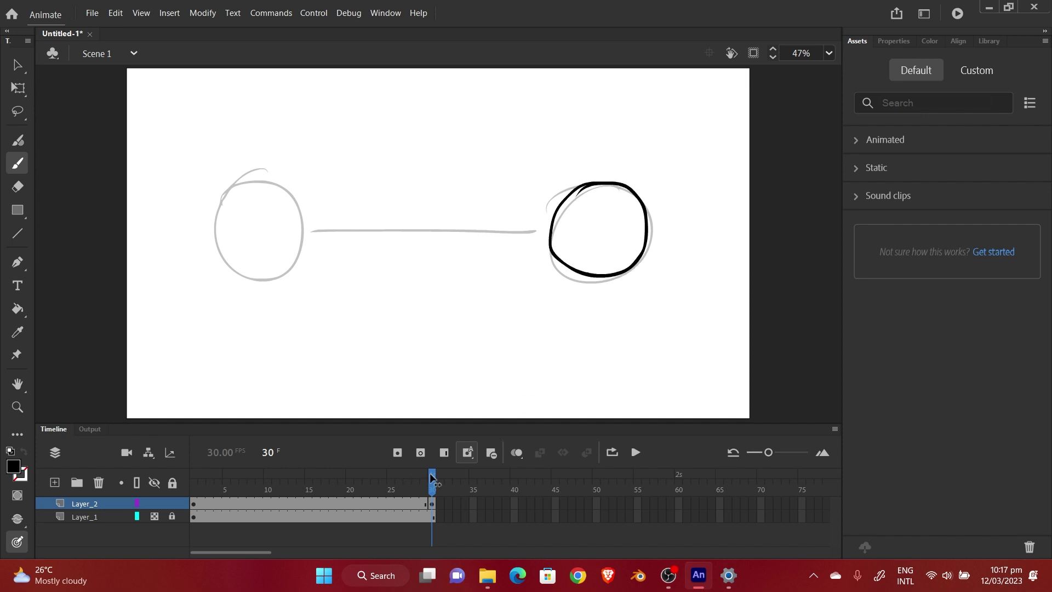
mouse_move(432, 478)
left_mouse_down()
mouse_move(193, 479)
mouse_move(433, 480)
mouse_move(164, 490)
mouse_move(443, 478)
left_mouse_up()
left_click_drag(432, 480, 462, 483)
mouse_move(433, 481)
left_mouse_down()
mouse_move(330, 475)
mouse_move(310, 486)
left_mouse_up()
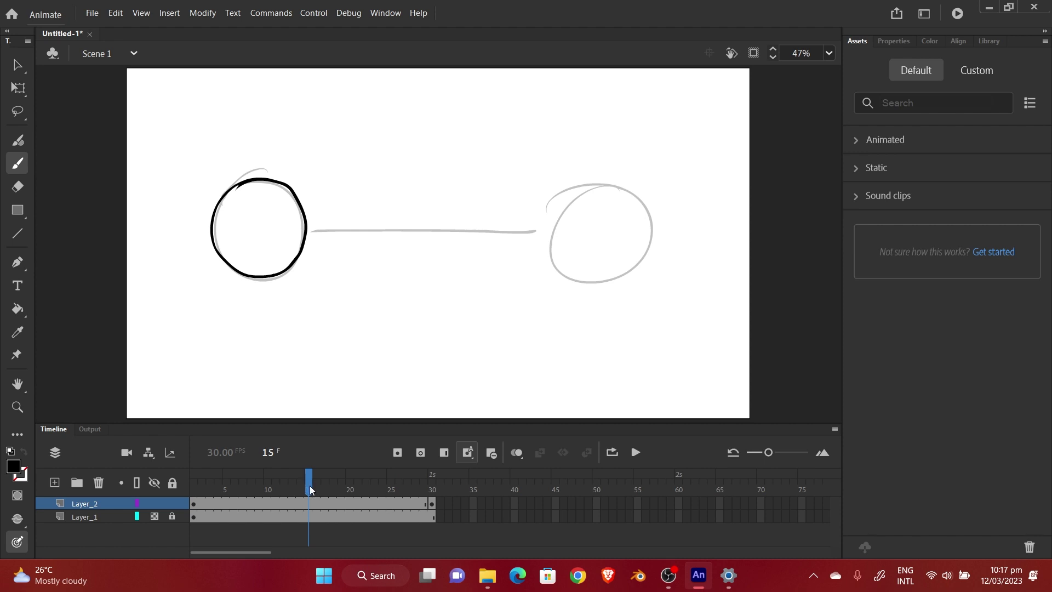
Insert a blank keyframe at frame 15 on Layer_2 and hide the Layer_1 sketch.
left_click(307, 502)
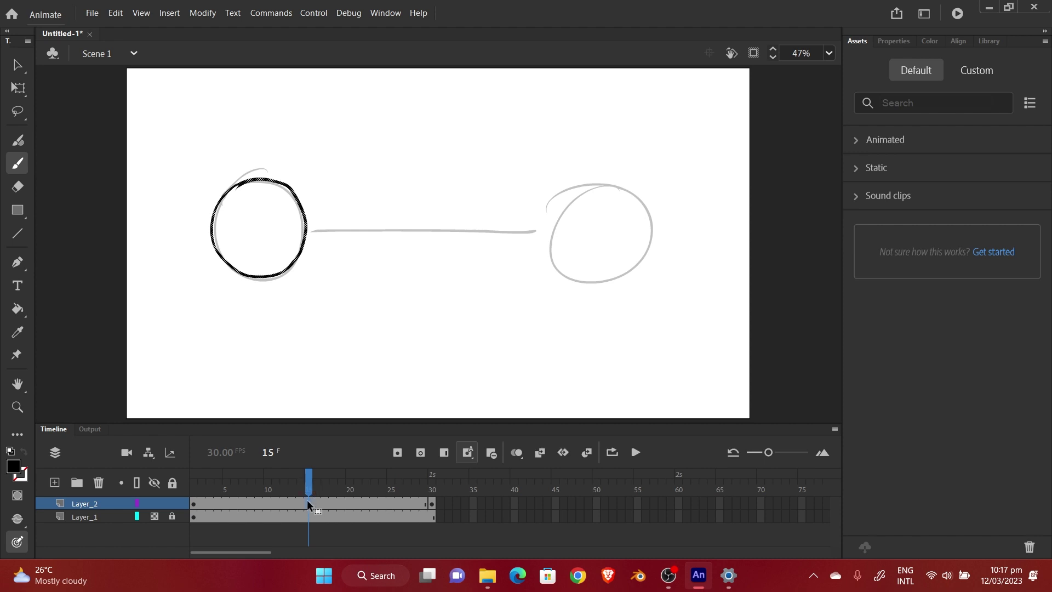
left_click(422, 452)
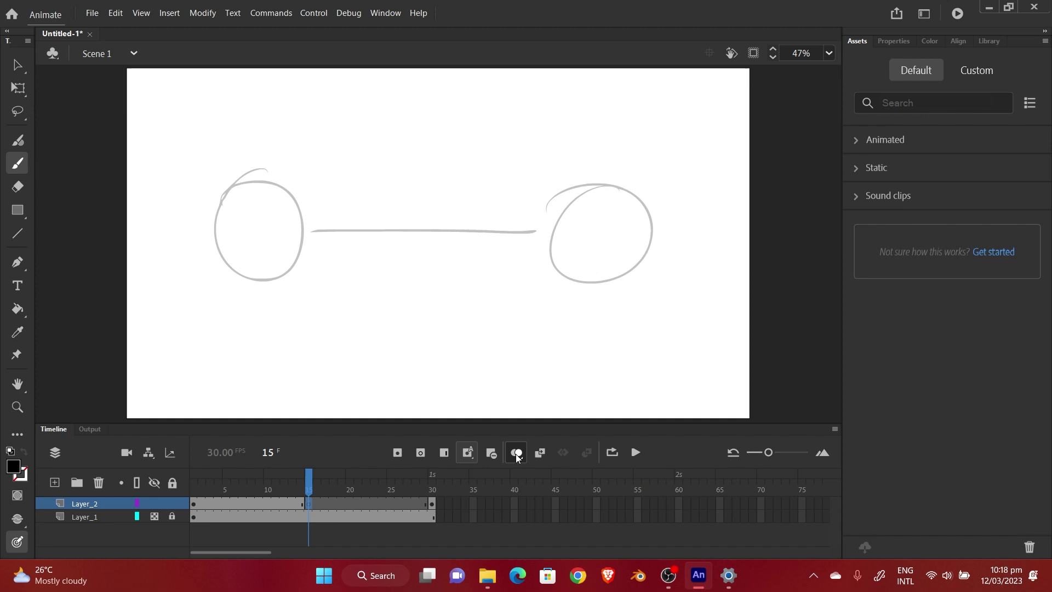
left_click(153, 517)
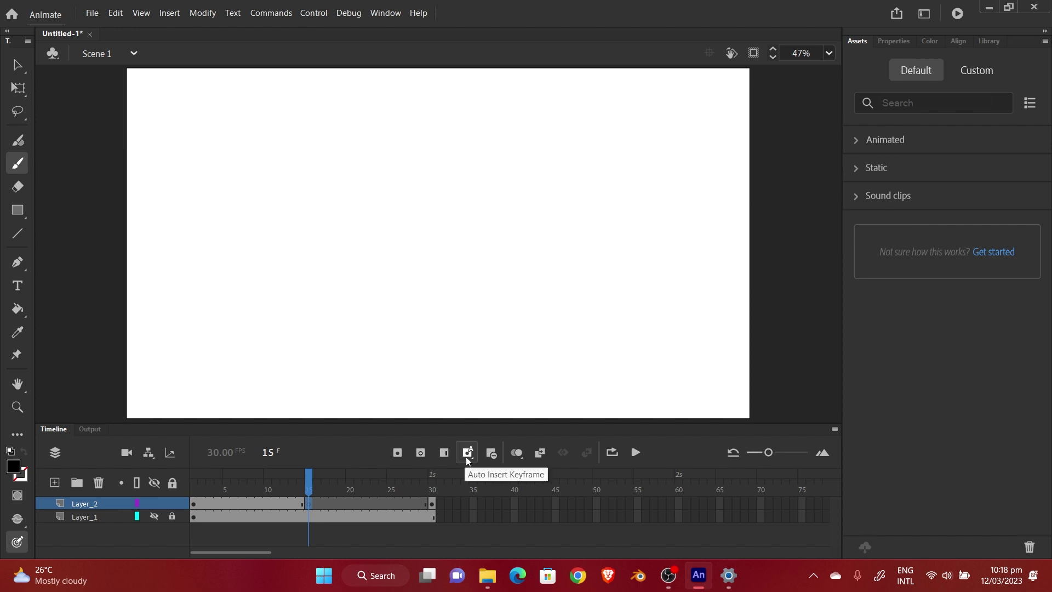
Turn on onion skinning and extend its range forward to frame 30.
left_click(515, 453)
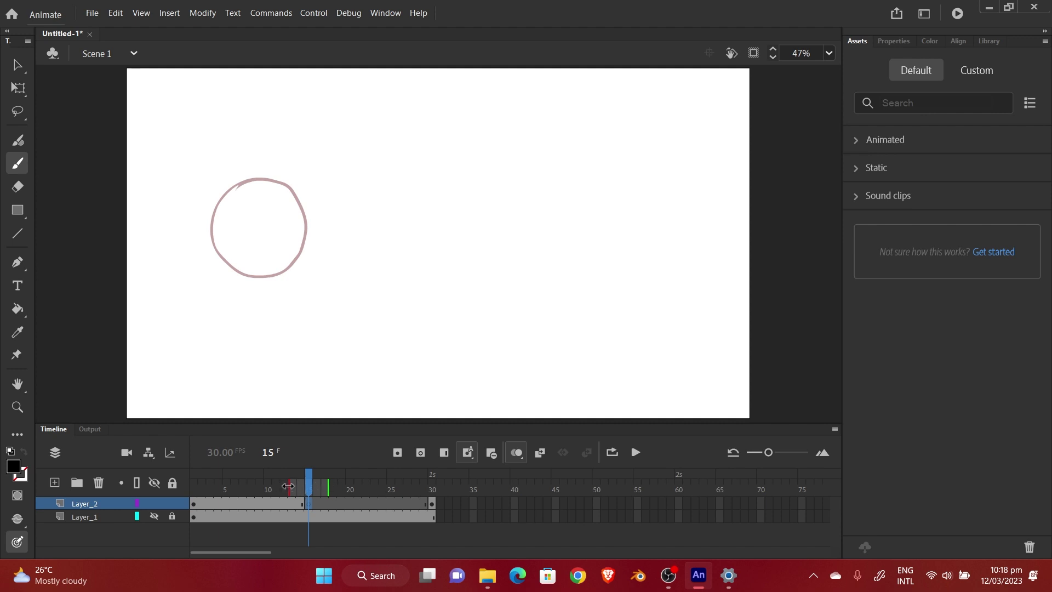
mouse_move(288, 485)
left_mouse_down()
mouse_move(216, 486)
mouse_move(290, 487)
left_mouse_up()
left_click_drag(328, 483, 432, 484)
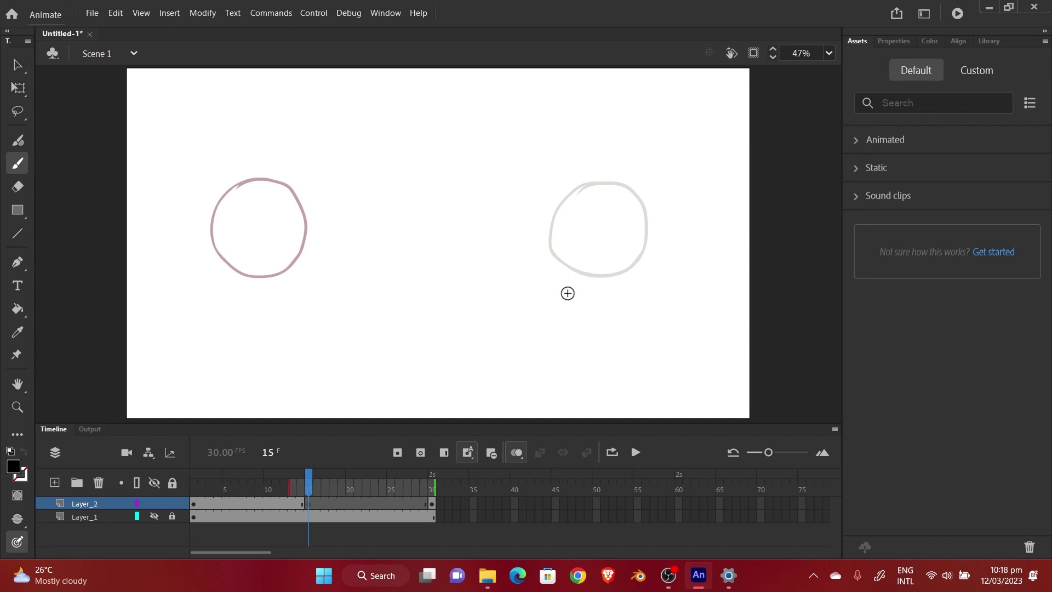
left_click(519, 453)
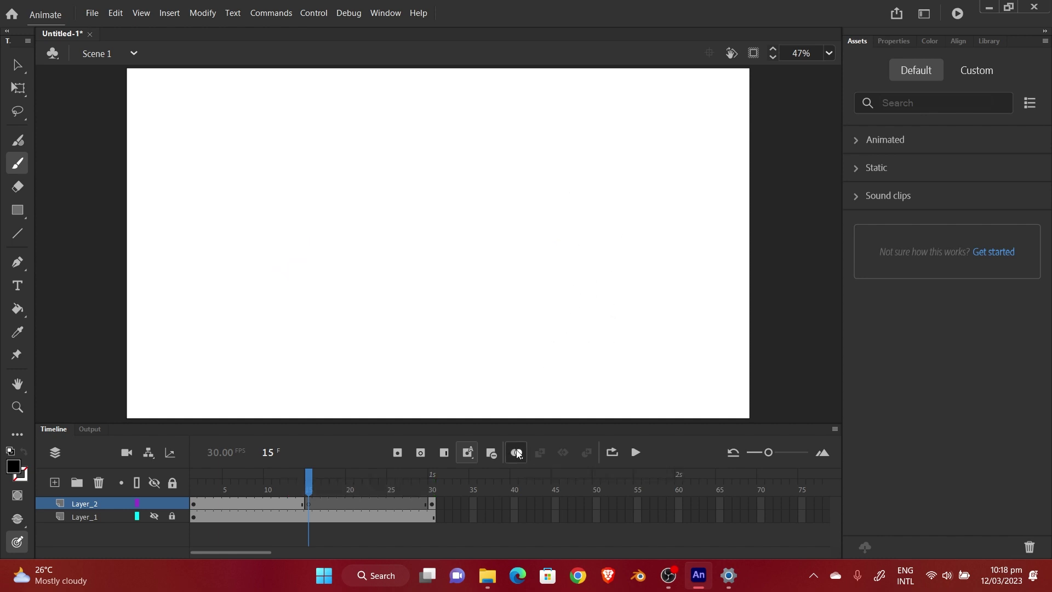
left_click(518, 453)
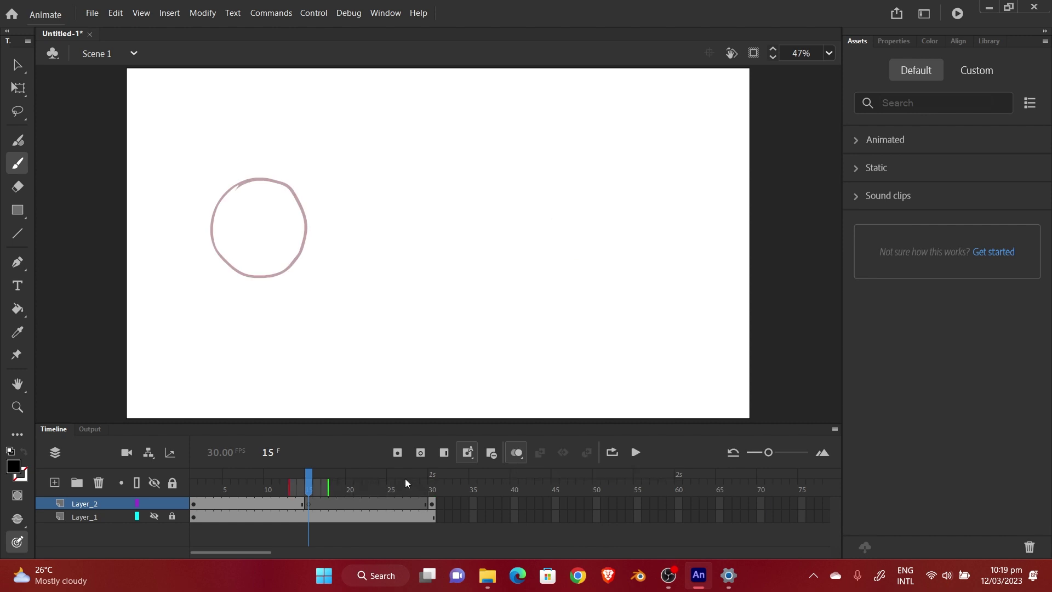
left_click_drag(338, 480, 436, 481)
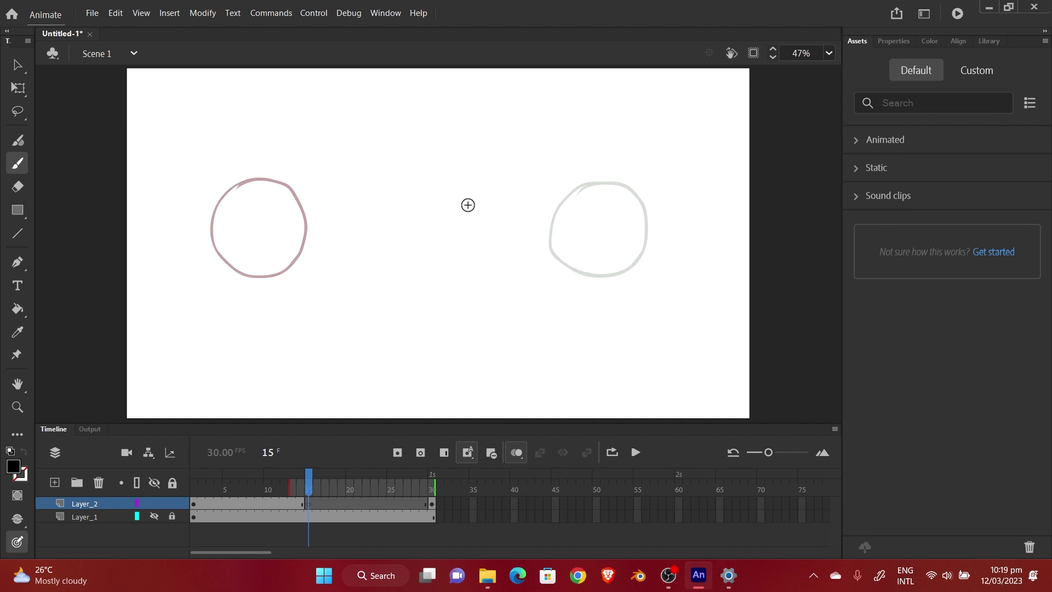
Brush a squashed oval midway between the circles, retrace its top, then shorten the onion-skin range.
mouse_move(468, 205)
left_mouse_down()
mouse_move(424, 196)
mouse_move(390, 258)
mouse_move(465, 253)
mouse_move(467, 203)
mouse_move(376, 208)
mouse_move(395, 258)
mouse_move(494, 244)
mouse_move(470, 200)
mouse_move(371, 211)
mouse_move(430, 253)
mouse_move(490, 224)
mouse_move(370, 203)
left_mouse_up()
key("ctrl+z")
key("ctrl+z")
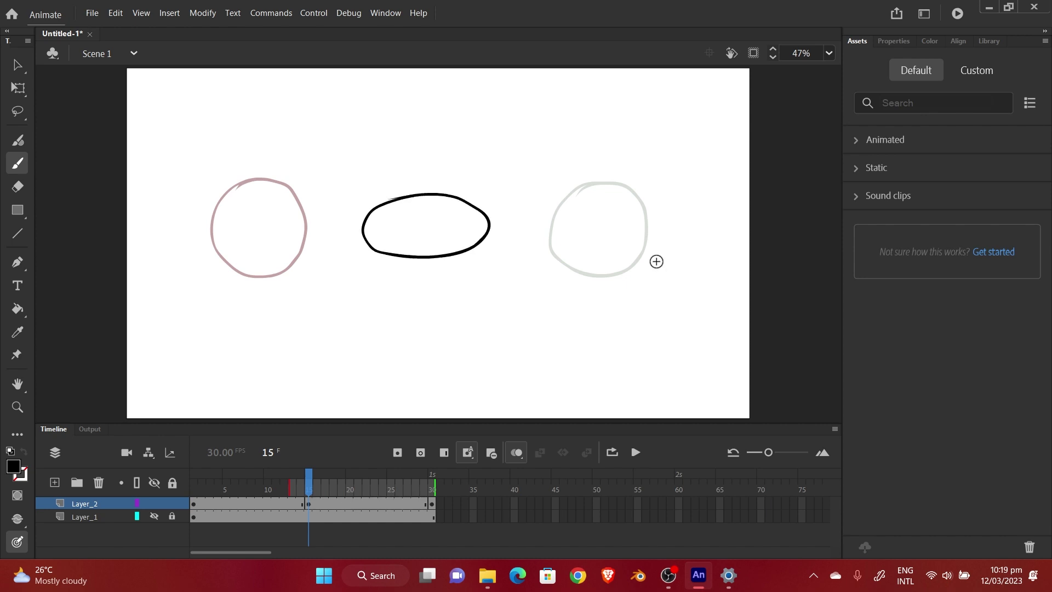
key("ctrl+z")
mouse_move(449, 195)
left_mouse_down()
mouse_move(366, 213)
mouse_move(356, 234)
mouse_move(386, 256)
mouse_move(488, 253)
left_mouse_up()
left_click_drag(506, 218, 448, 196)
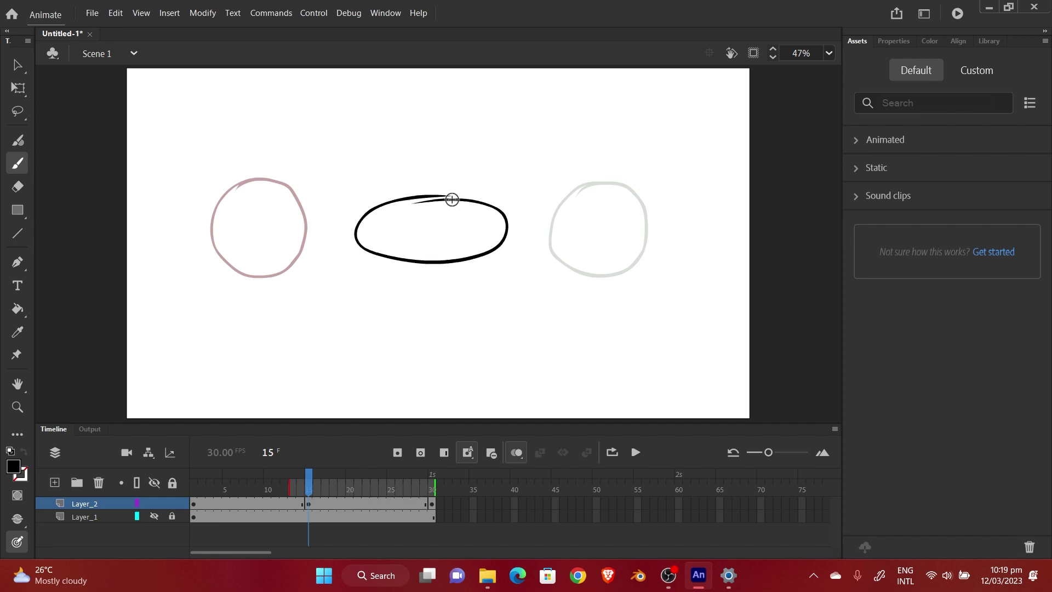
key("e")
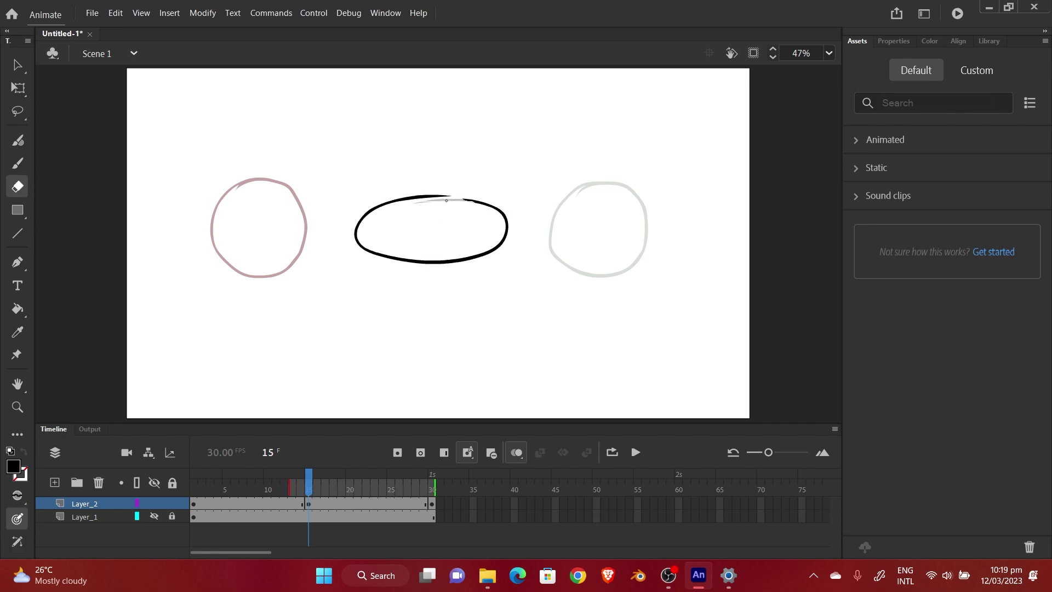
key("b")
left_click_drag(446, 196, 497, 206)
left_click_drag(434, 477, 335, 475)
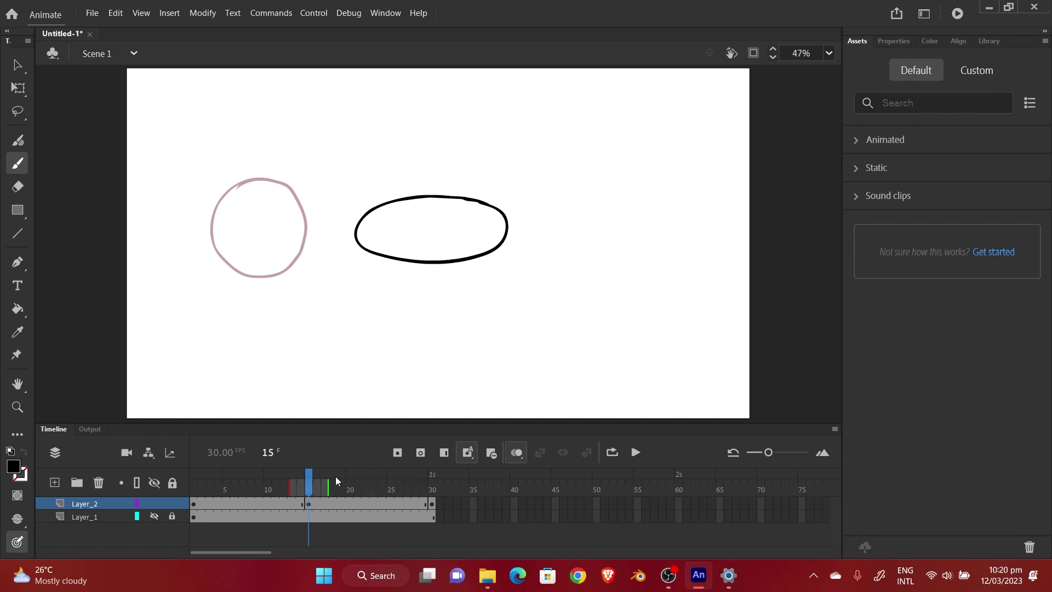
Make frame 3 of Layer_2 a blank keyframe using the Auto Blank Keyframe option.
left_click(252, 503)
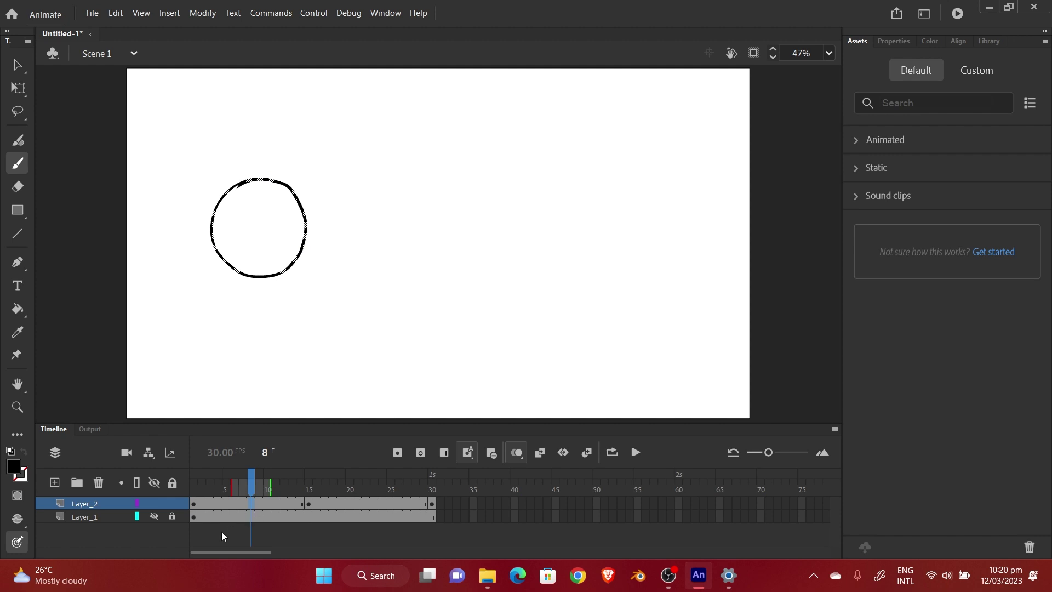
left_click(210, 502)
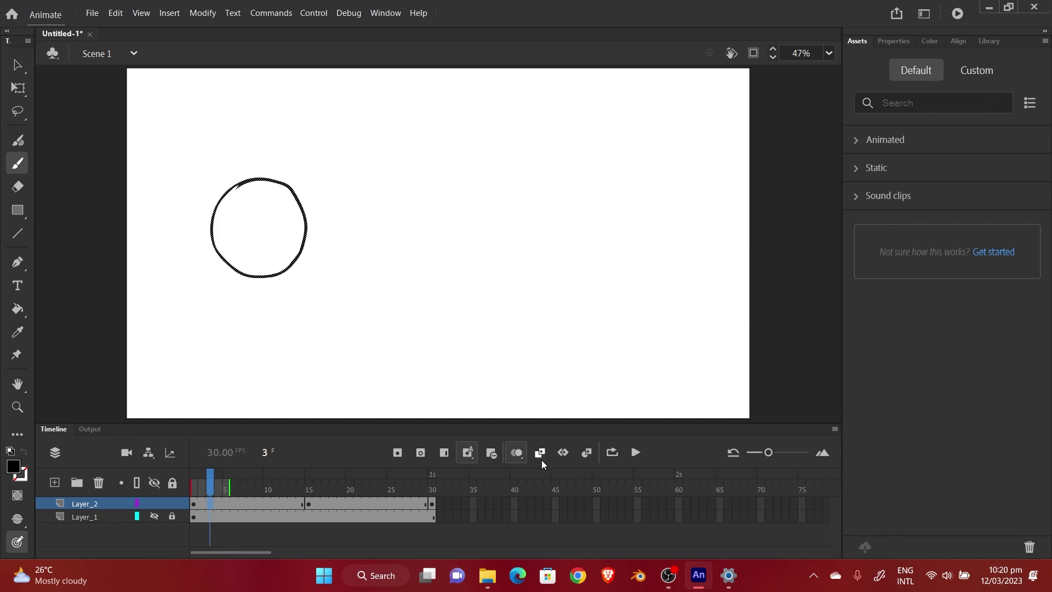
left_click(470, 454)
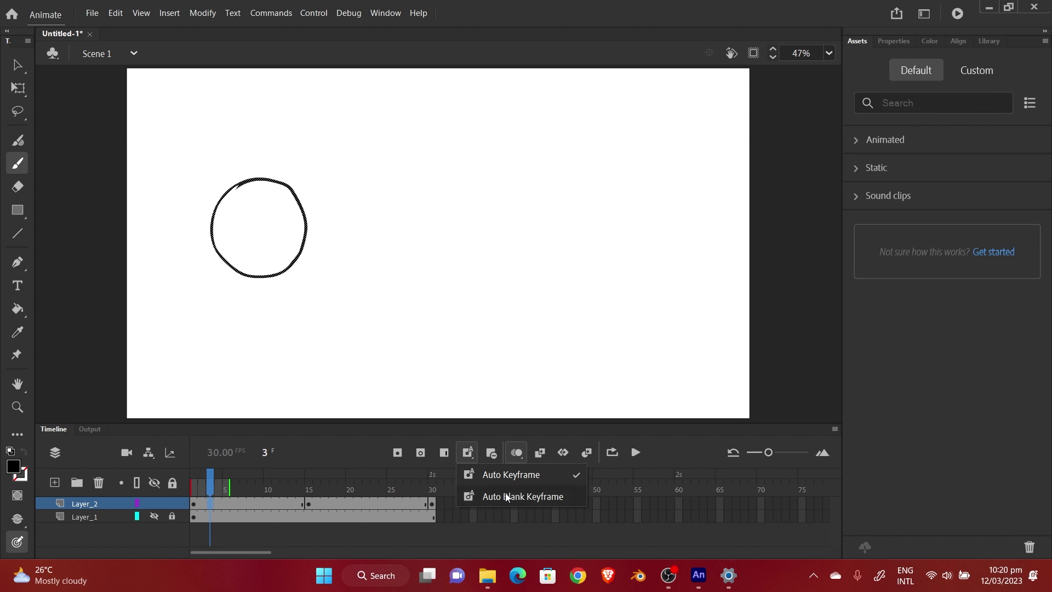
left_click(421, 453)
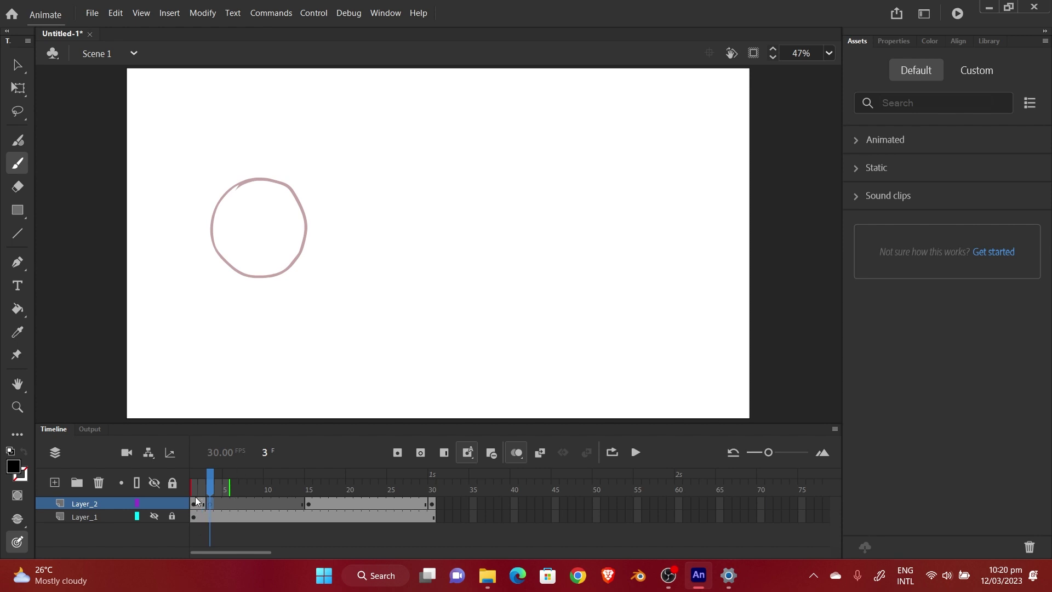
mouse_move(189, 490)
left_mouse_down()
mouse_move(211, 487)
mouse_move(200, 488)
left_mouse_up()
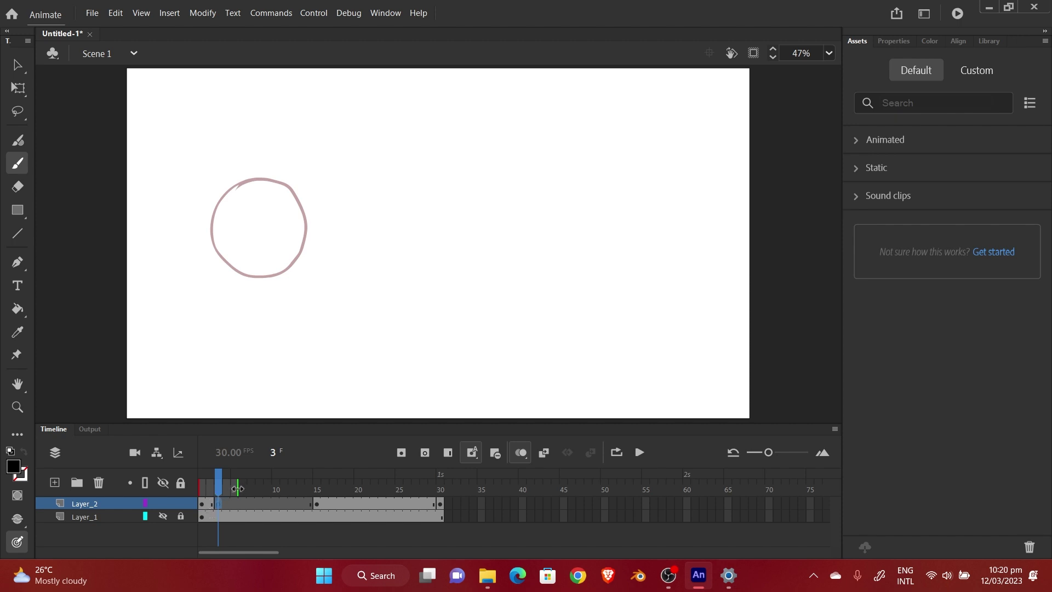
Drag the onion-skin end marker from frame 3 out toward frame 15.
mouse_move(237, 488)
left_mouse_down()
mouse_move(328, 488)
mouse_move(312, 487)
left_mouse_up()
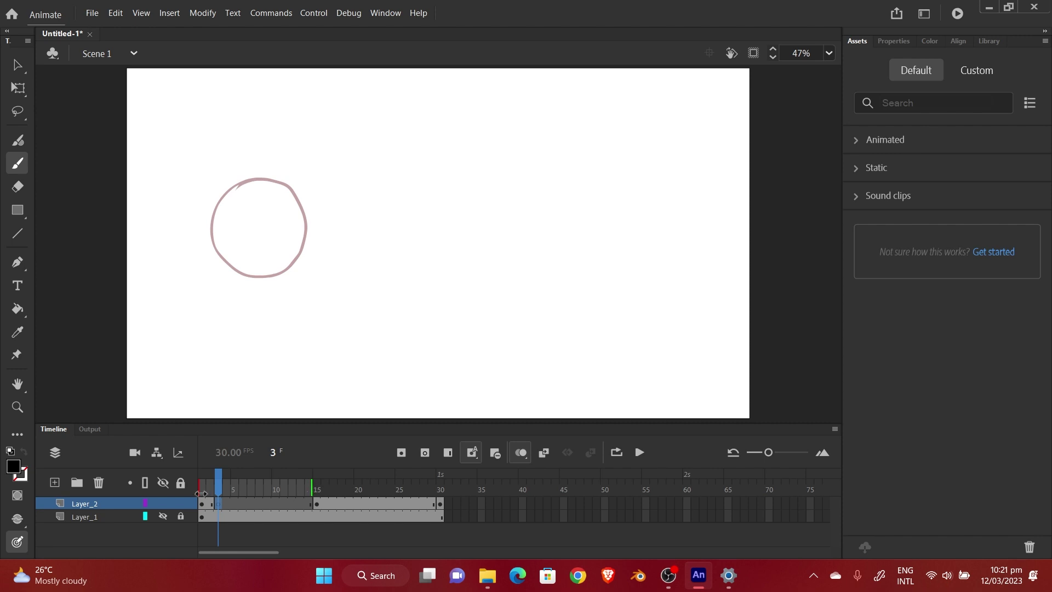
mouse_move(218, 478)
left_mouse_down()
mouse_move(344, 479)
mouse_move(200, 490)
mouse_move(295, 494)
mouse_move(300, 478)
mouse_move(195, 482)
mouse_move(313, 480)
mouse_move(218, 489)
left_mouse_up()
With onion skin reaching frame 15's oval, brush a closed in-between circle on frame 3.
mouse_move(313, 487)
left_mouse_down()
mouse_move(274, 487)
mouse_move(320, 487)
left_mouse_up()
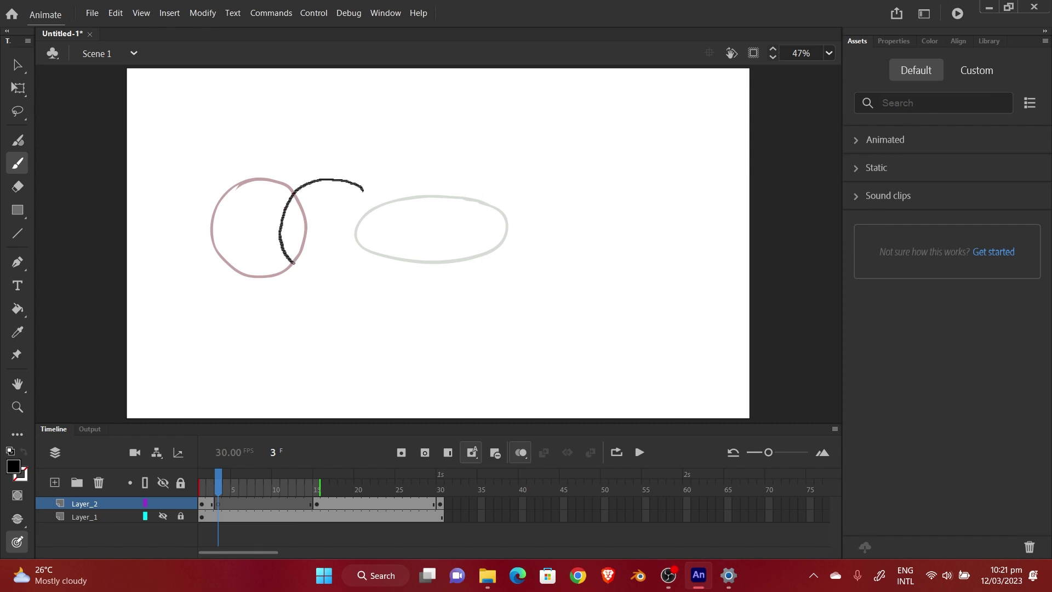
left_click_drag(293, 263, 298, 270)
key("ctrl+z")
mouse_move(327, 189)
left_mouse_down()
mouse_move(281, 226)
mouse_move(284, 252)
mouse_move(329, 268)
mouse_move(362, 265)
mouse_move(388, 247)
left_mouse_up()
left_click_drag(385, 207, 362, 196)
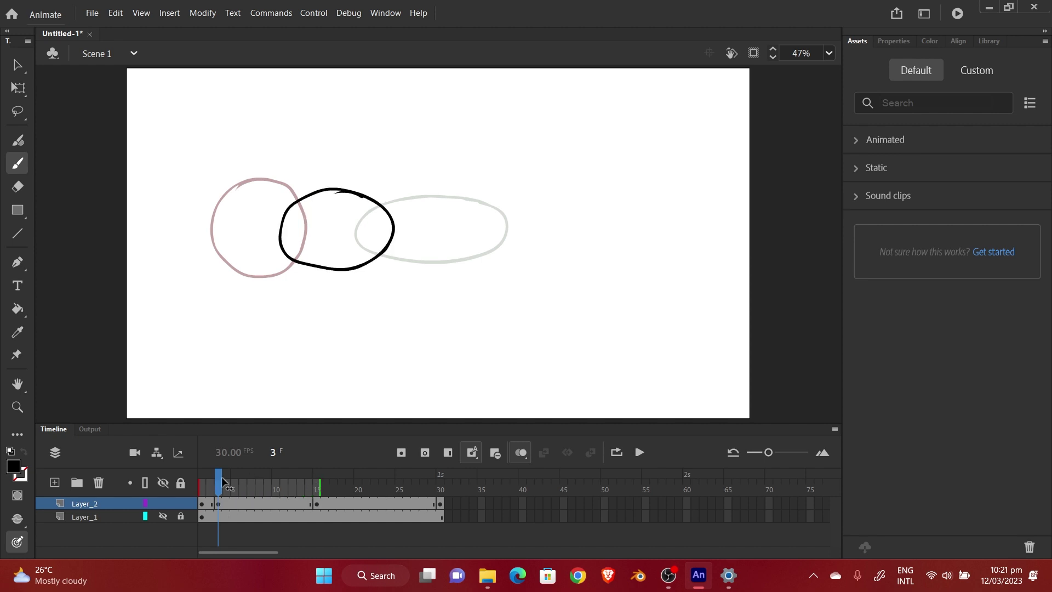
mouse_move(222, 481)
left_mouse_down()
mouse_move(417, 482)
mouse_move(364, 492)
mouse_move(440, 480)
mouse_move(424, 481)
left_mouse_up()
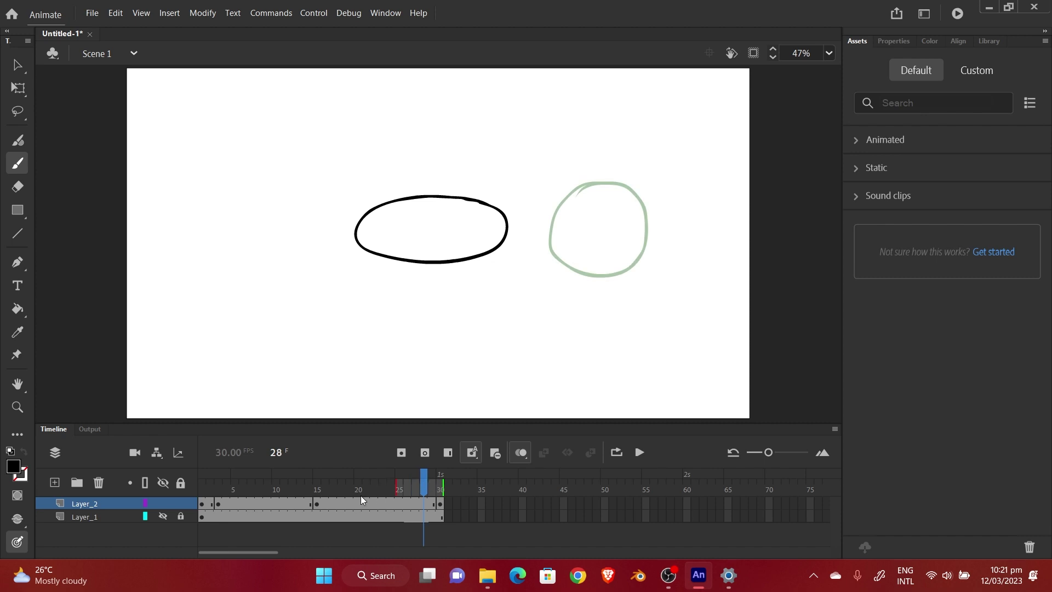
Brush an in-between circle on a blank keyframe at frame 28 and nudge it down.
left_click(424, 454)
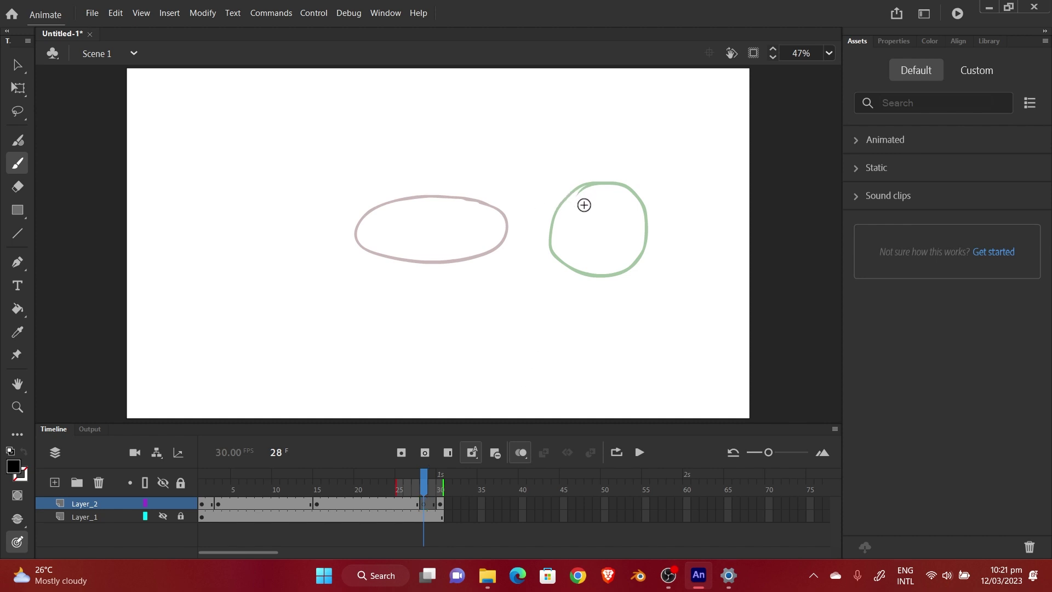
left_click_drag(587, 207, 566, 191)
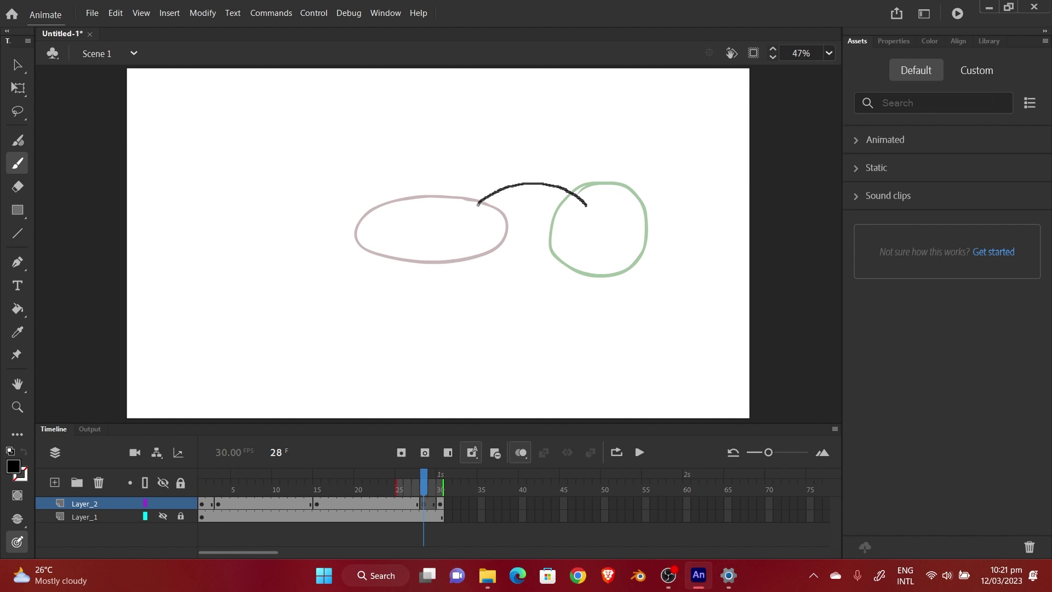
left_click_drag(484, 248, 556, 257)
left_click_drag(586, 207, 587, 231)
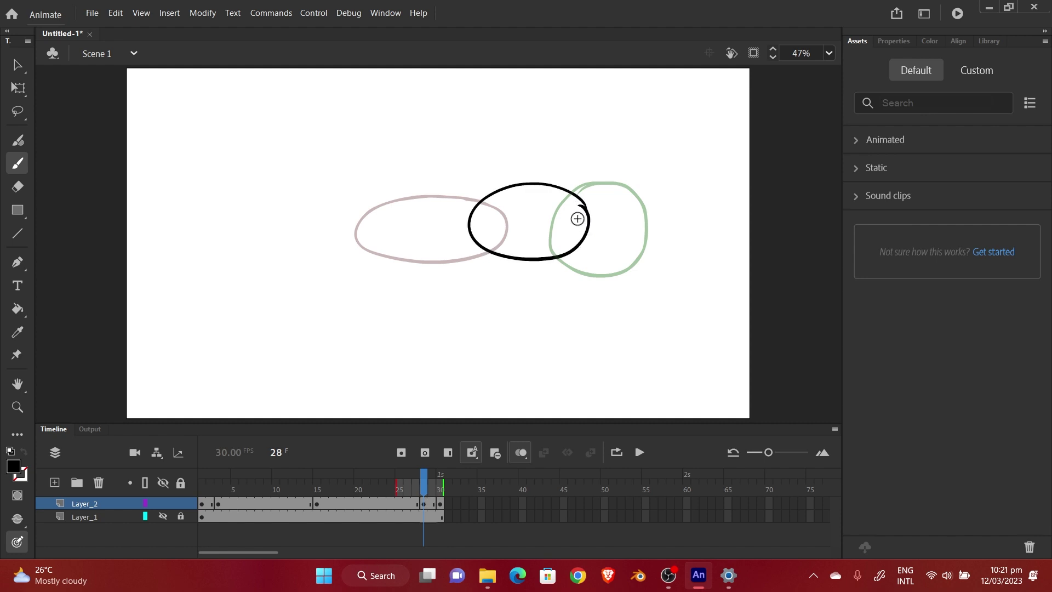
left_click(22, 93)
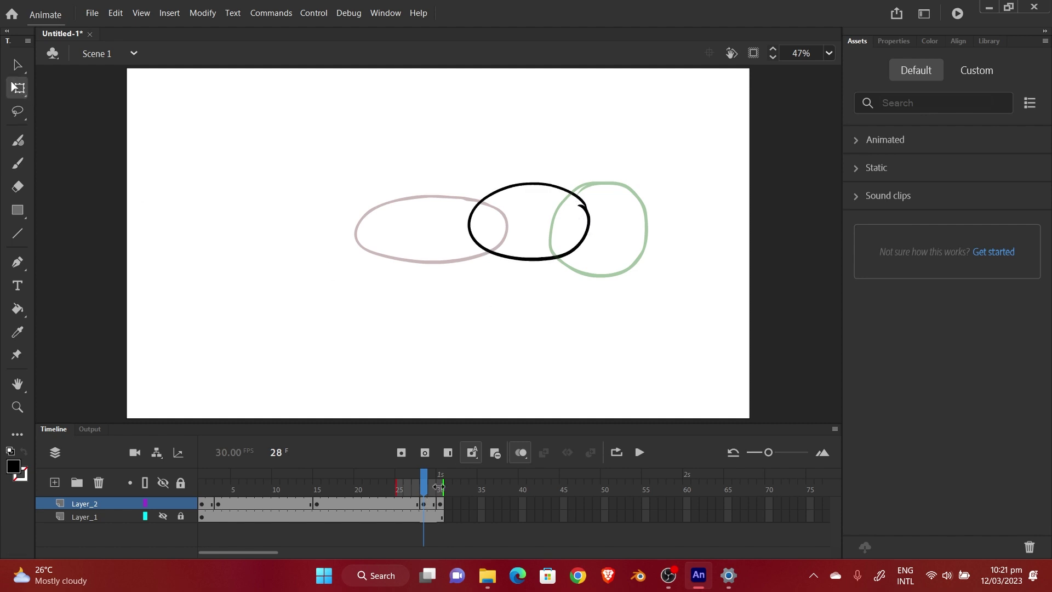
left_click(423, 503)
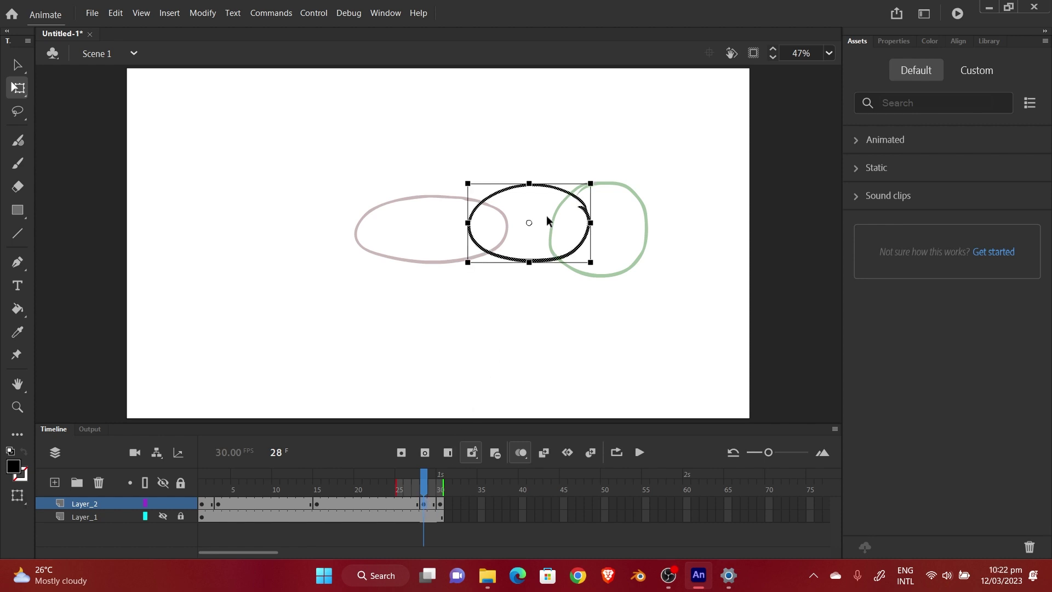
key("Down")
key("Down")
key("Down")
key("Down")
key("Down")
key("Down")
key("Down")
key("Down")
key("Down")
key("Down")
key("Down")
key("Down")
key("Down")
key("Down")
key("Down")
key("Down")
key("Down")
key("Down")
key("Down")
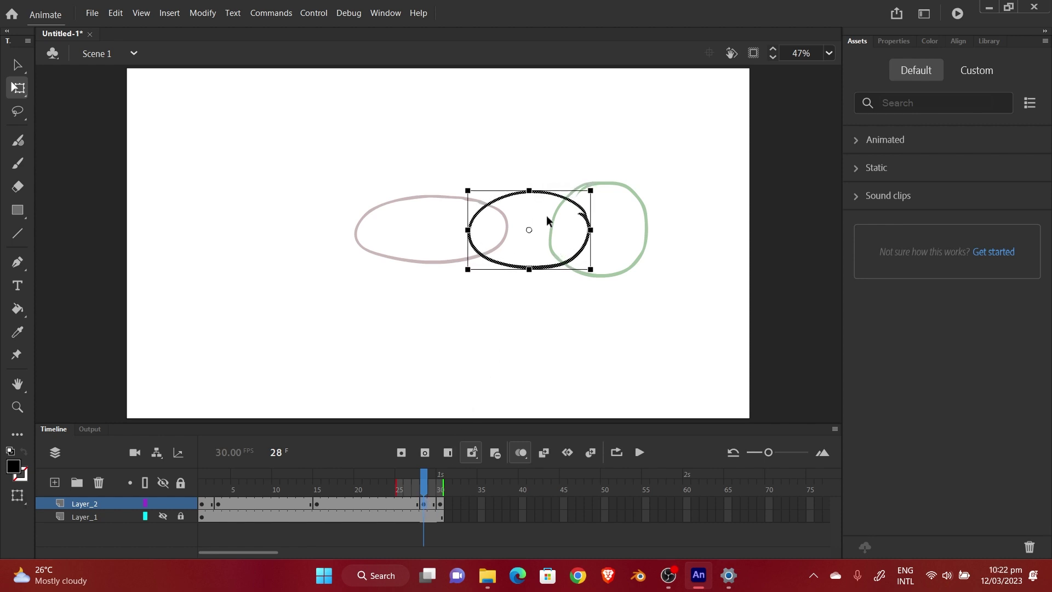
Scrub through the frames and play the bouncing ball animation.
key("period")
key("period")
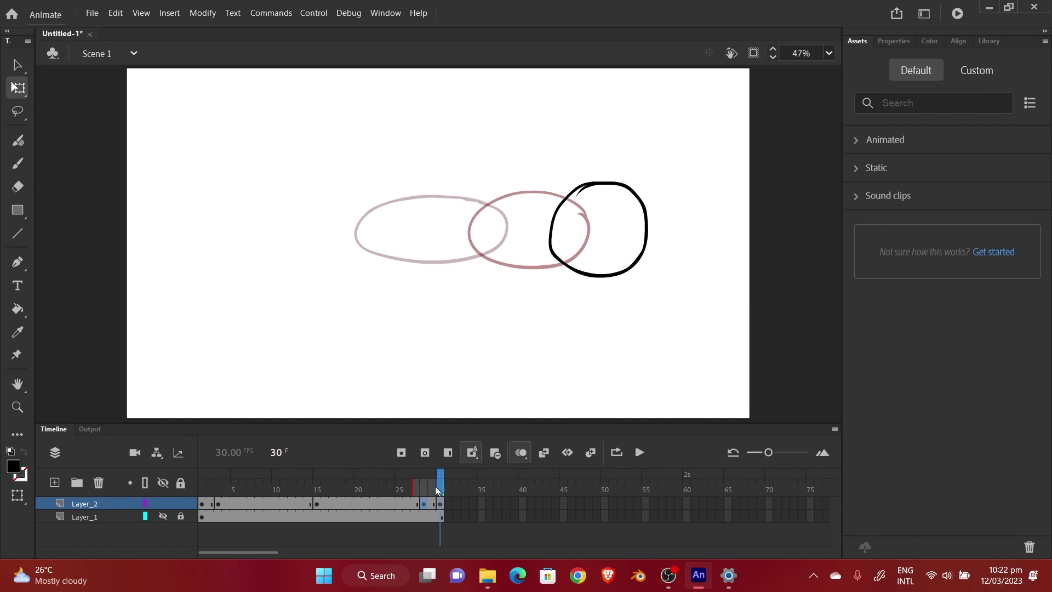
left_click_drag(435, 485, 203, 480)
left_click(640, 452)
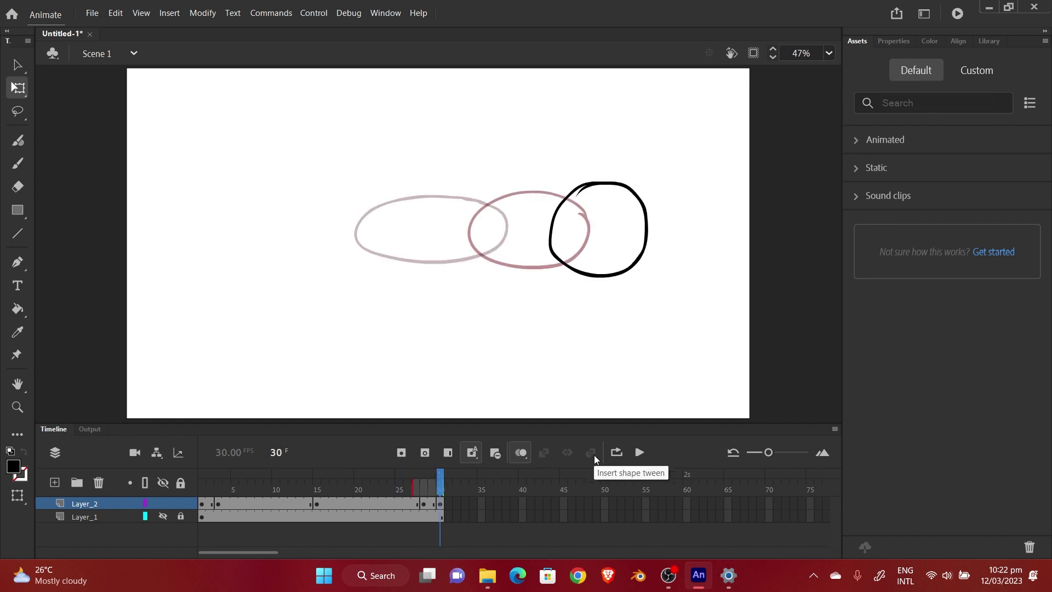
Check frames 3, 5, 26 and 28, then clear frame 3 to an empty keyframe.
left_click_drag(440, 481, 212, 478)
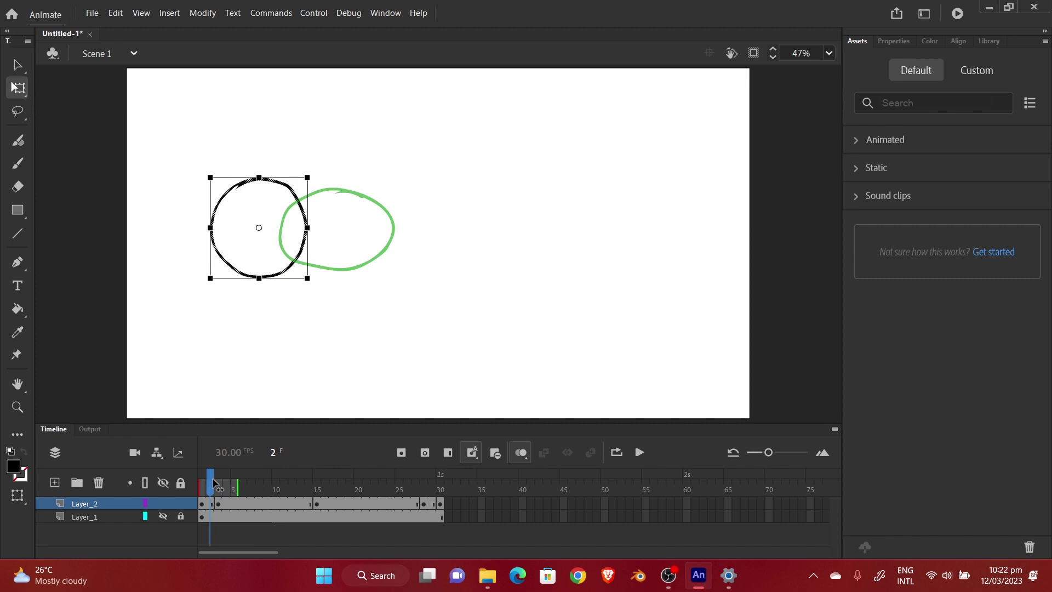
left_click(217, 502)
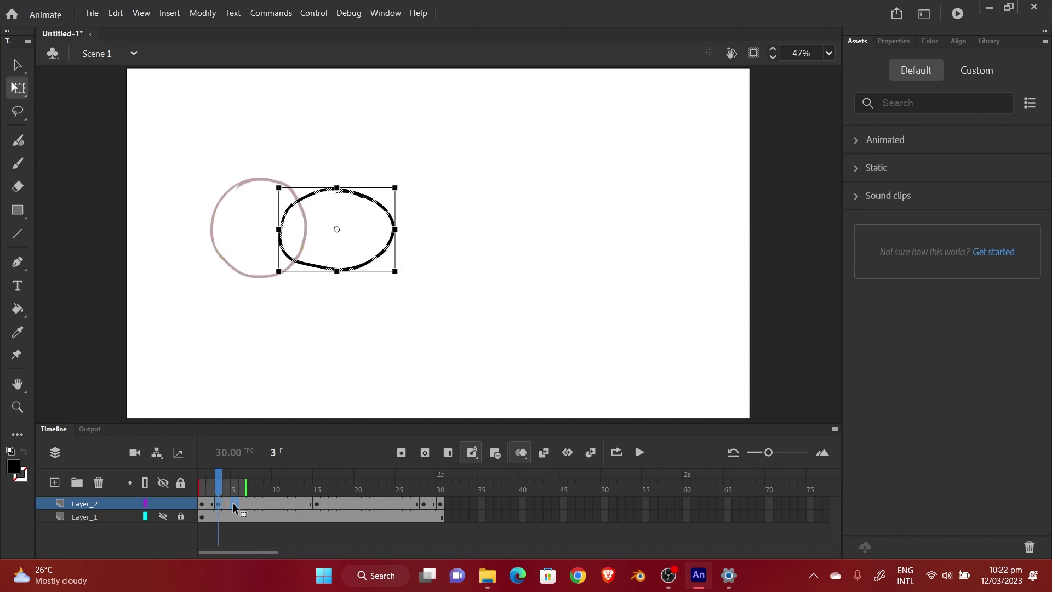
left_click(234, 504)
left_click(423, 504)
left_click(416, 504)
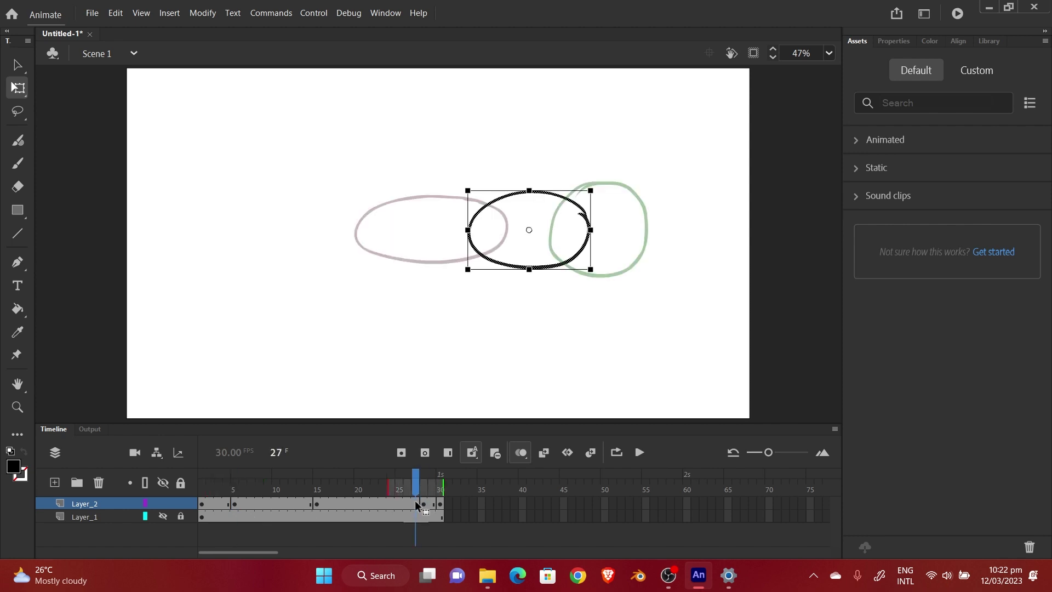
left_click(407, 504)
left_click(424, 504)
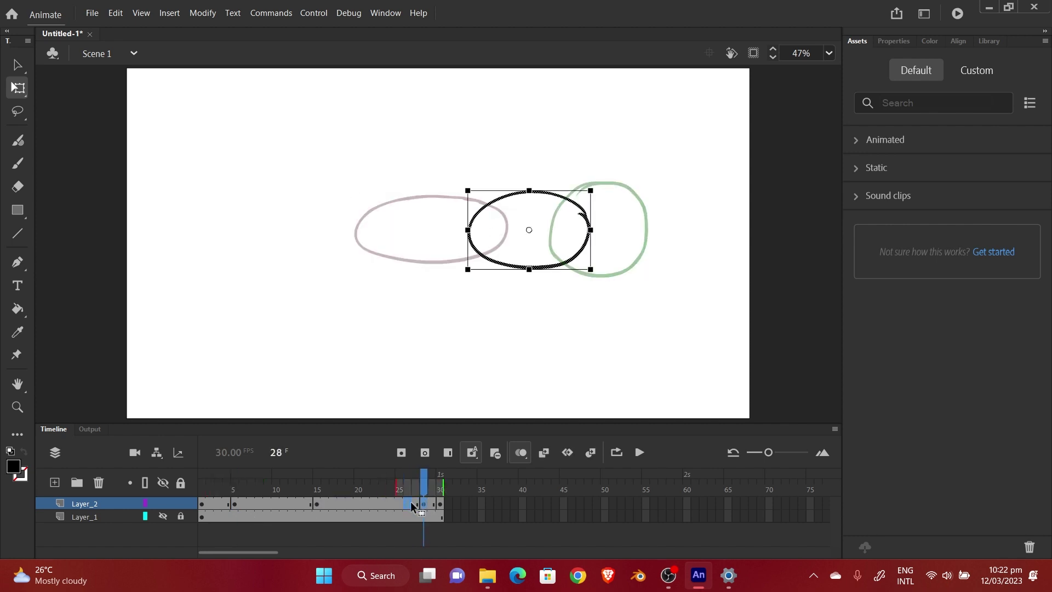
left_click(408, 504)
left_click(219, 504)
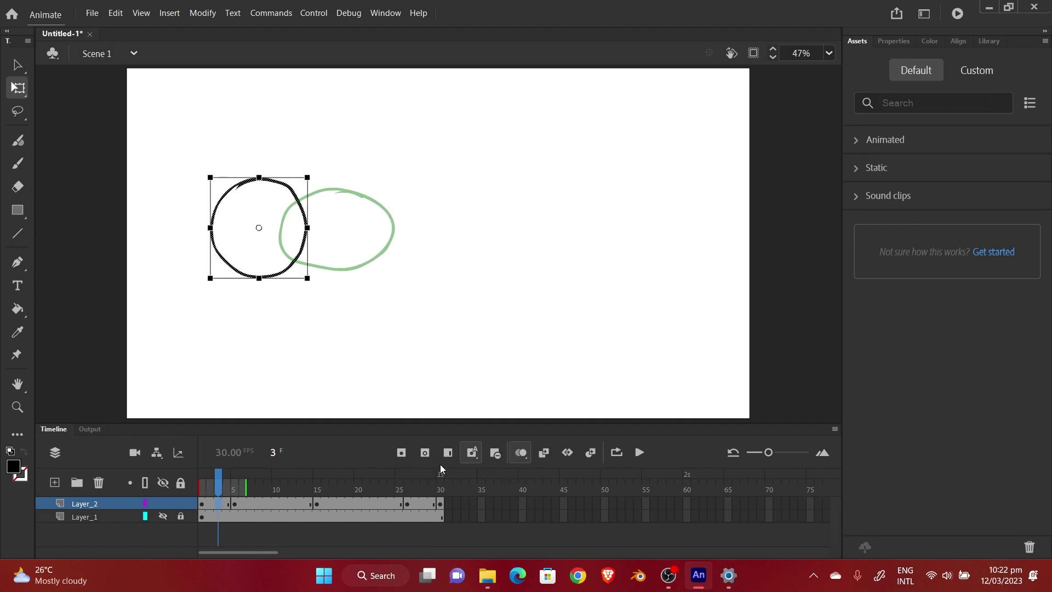
left_click(425, 449)
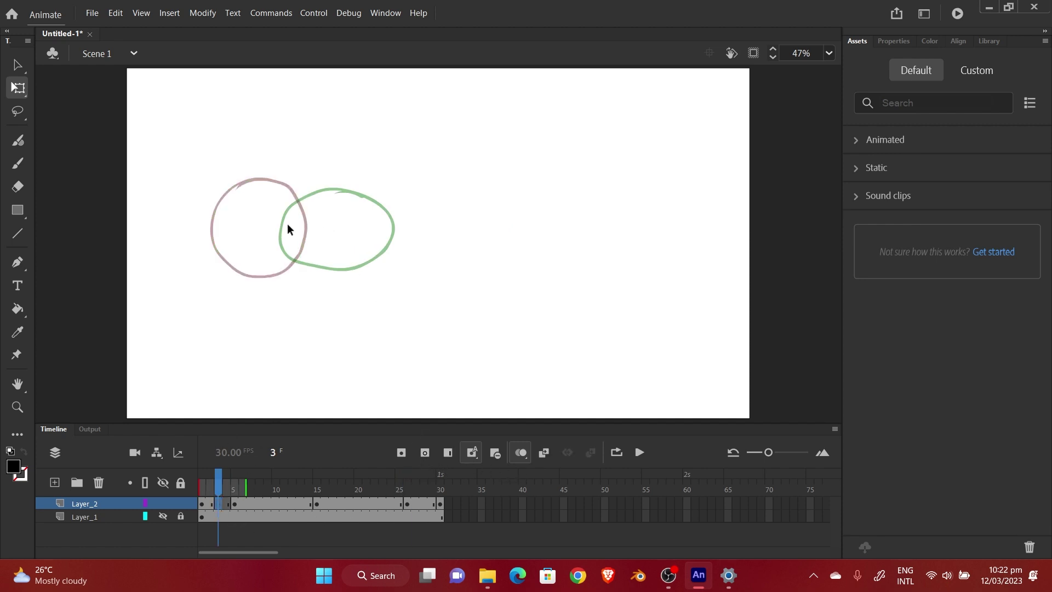
Zoom in on the onion skins and brush the left arc of frame 3's circle.
key("ctrl+equal")
left_click_drag(298, 216, 520, 264)
key("b")
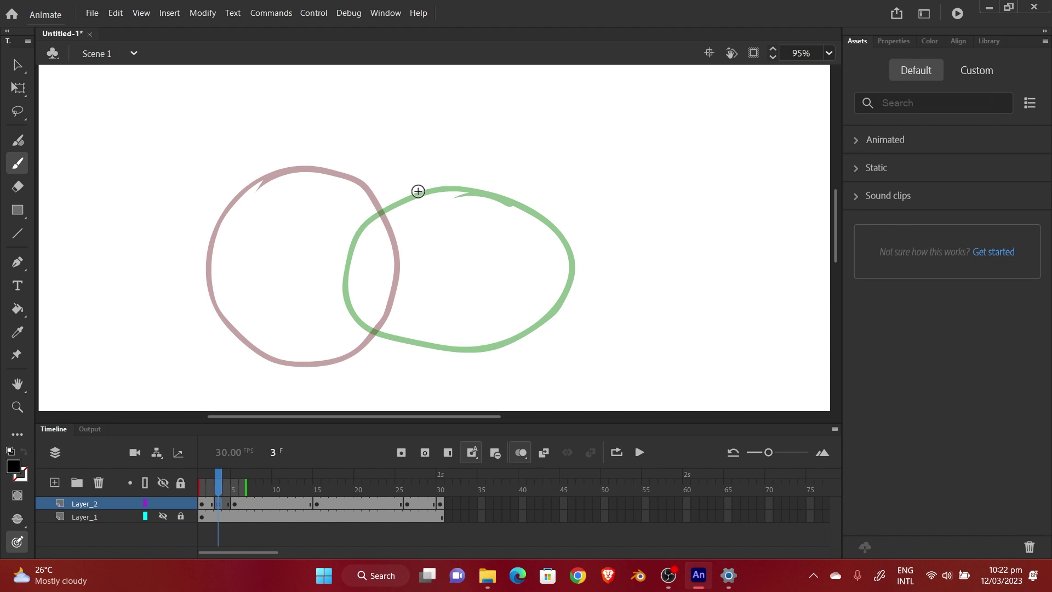
left_click_drag(344, 178, 304, 204)
key("ctrl+z")
mouse_move(342, 182)
left_mouse_down()
mouse_move(280, 227)
mouse_move(272, 293)
mouse_move(326, 346)
left_mouse_up()
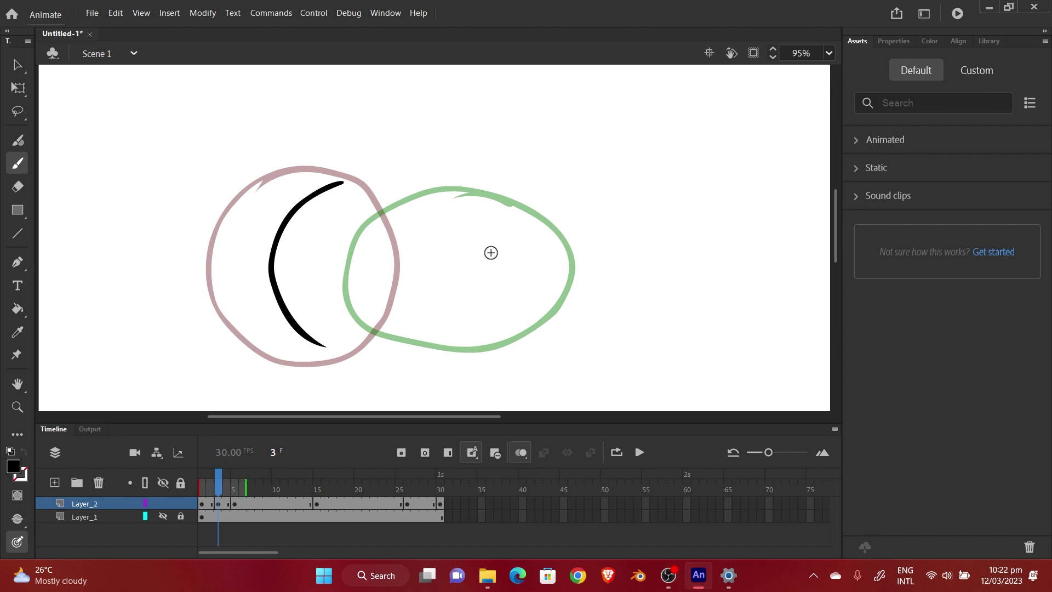
Finish the circle with right, bottom and top strokes overlapping the green onion skin.
mouse_move(482, 239)
left_mouse_down()
mouse_move(485, 309)
mouse_move(438, 337)
left_mouse_up()
mouse_move(317, 343)
left_mouse_down()
mouse_move(356, 350)
mouse_move(438, 337)
left_mouse_up()
key("ctrl+z")
mouse_move(317, 342)
left_mouse_down()
mouse_move(386, 353)
mouse_move(472, 307)
left_mouse_up()
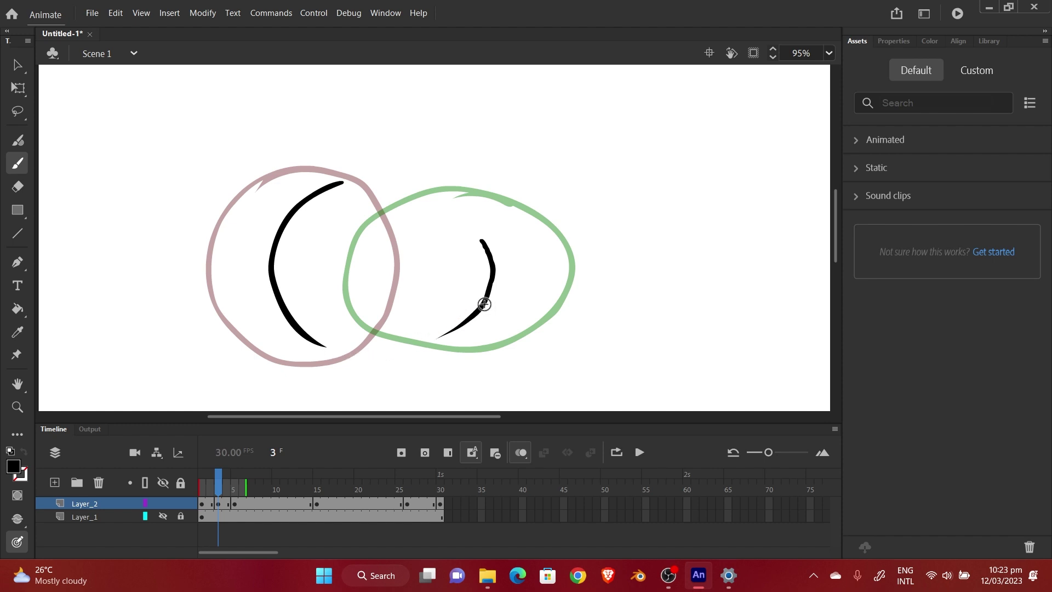
mouse_move(482, 301)
left_mouse_down()
mouse_move(413, 346)
mouse_move(370, 353)
mouse_move(313, 341)
left_mouse_up()
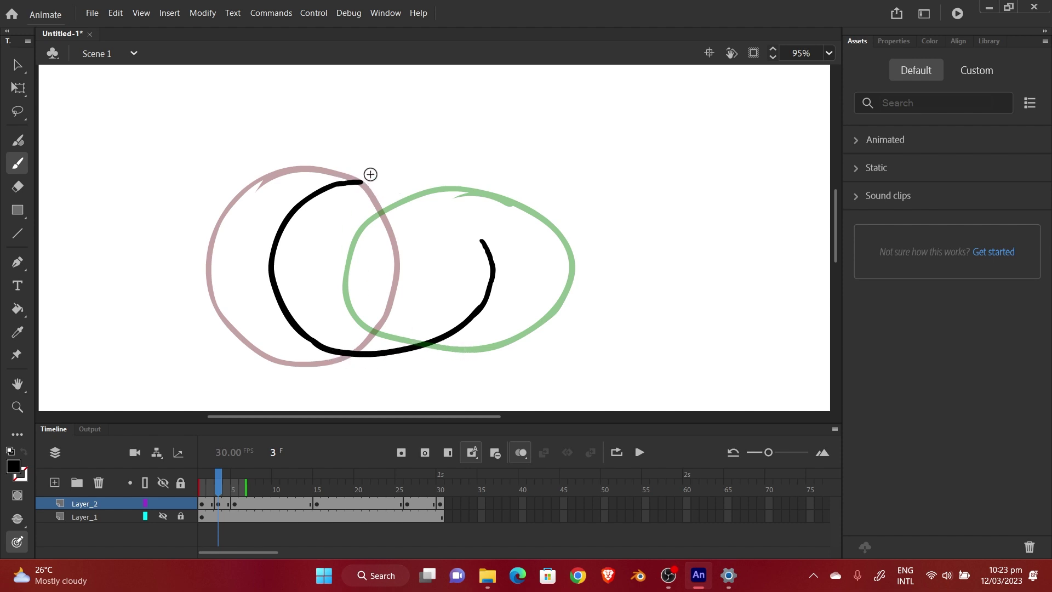
mouse_move(329, 185)
left_mouse_down()
mouse_move(438, 183)
mouse_move(486, 243)
mouse_move(482, 265)
left_mouse_up()
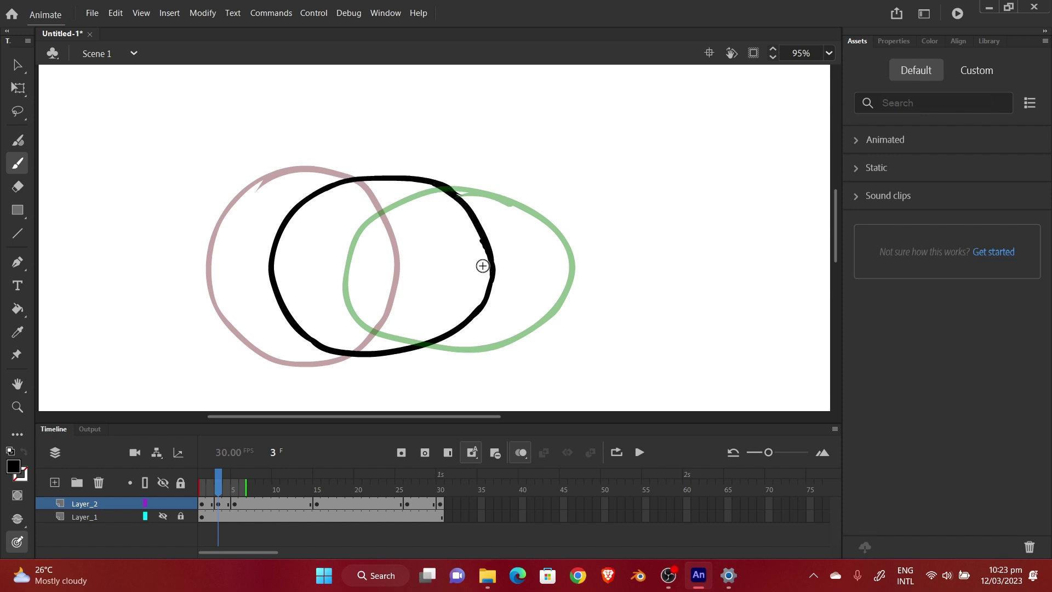
Turn frame 28 into an empty keyframe and reset the stage zoom to 47%.
key("ctrl+minus")
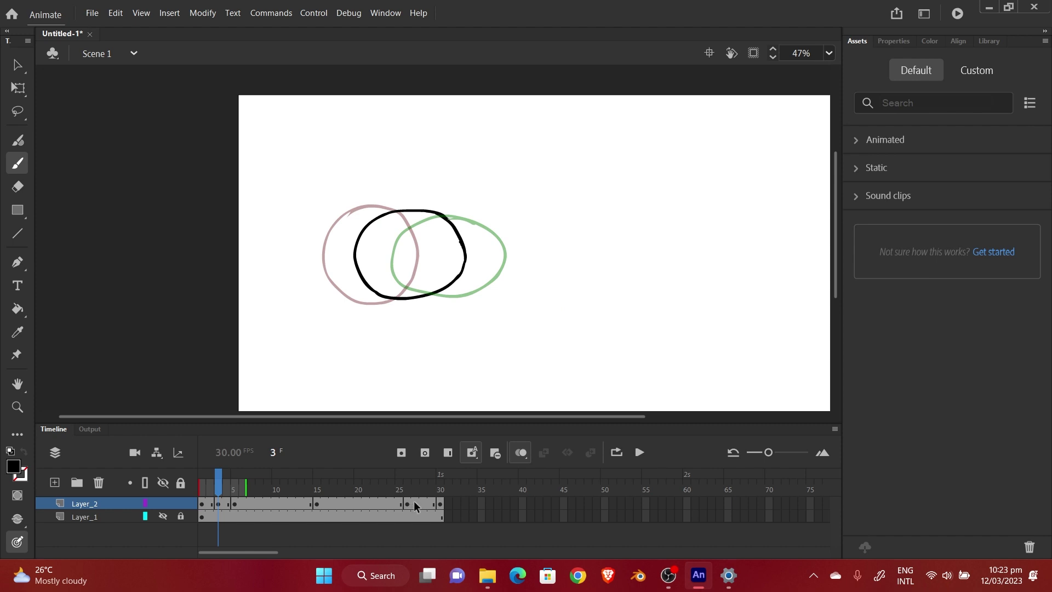
left_click(424, 502)
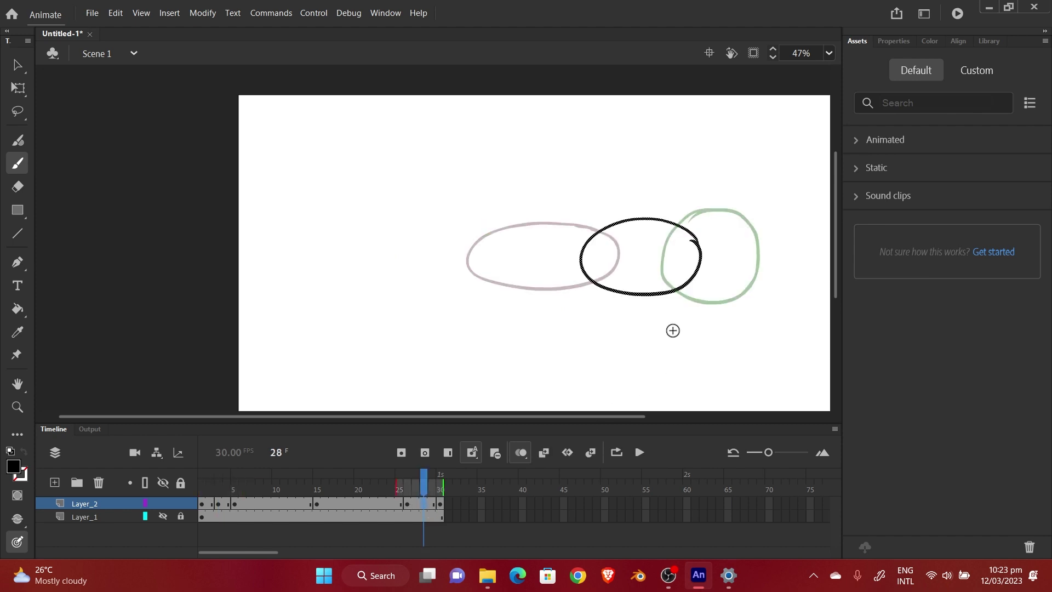
left_click(424, 453)
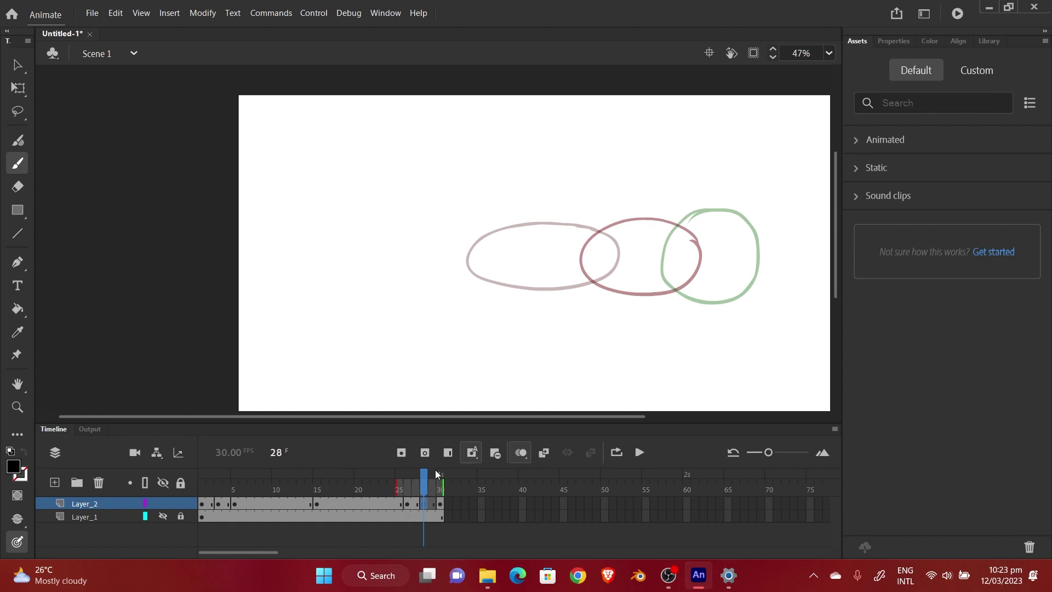
key("ctrl+equal")
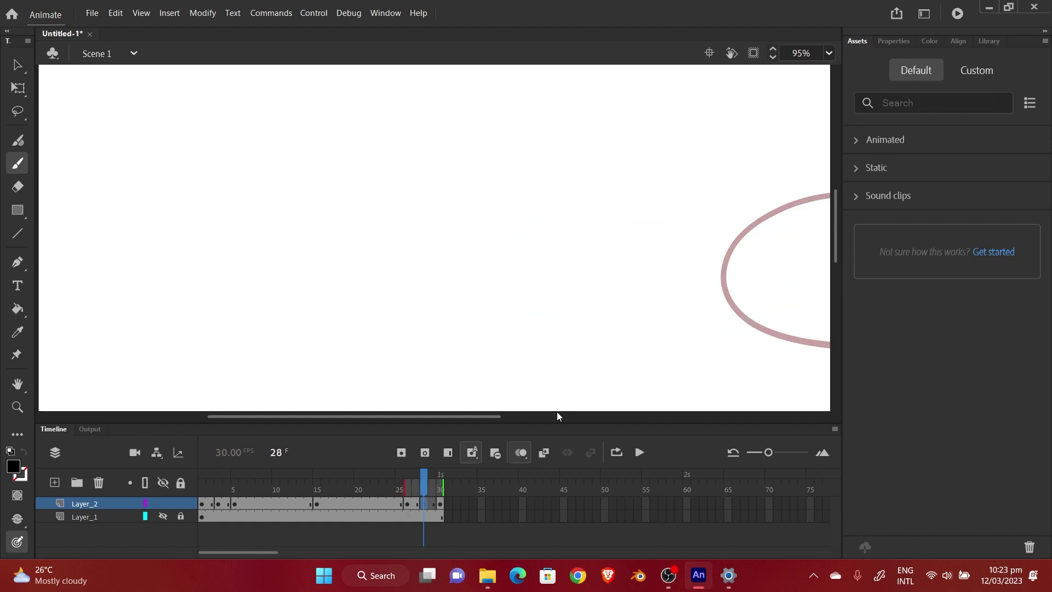
scroll(557, 339, "down", 5)
key("ctrl+equal")
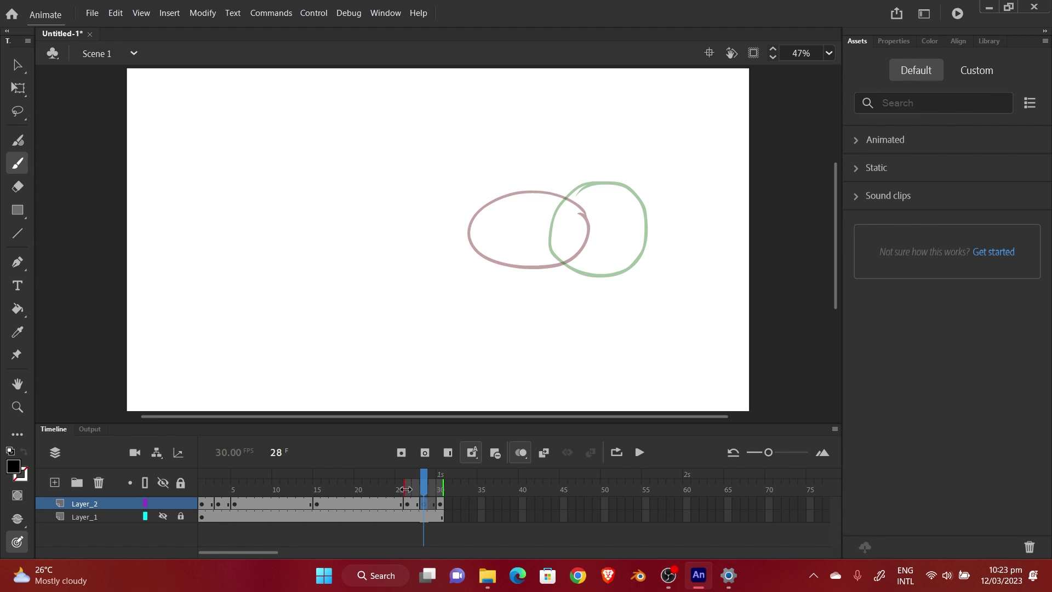
Drag the onion-skin start marker back to frame 21, then frame 1, and return to frame 28.
left_click_drag(404, 490, 372, 490)
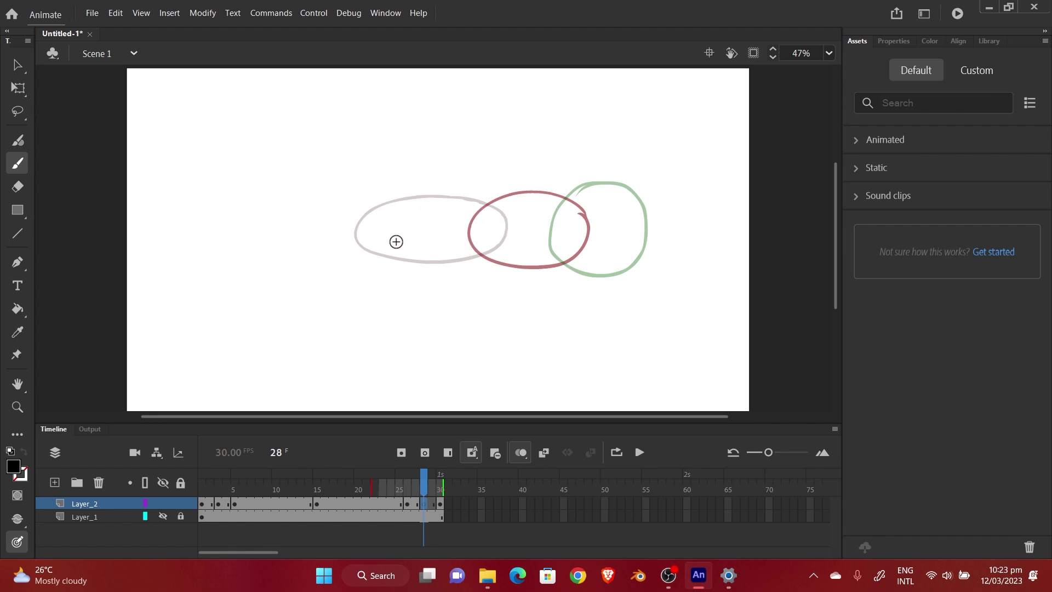
mouse_move(422, 482)
left_mouse_down()
mouse_move(210, 487)
mouse_move(255, 488)
mouse_move(223, 487)
left_mouse_up()
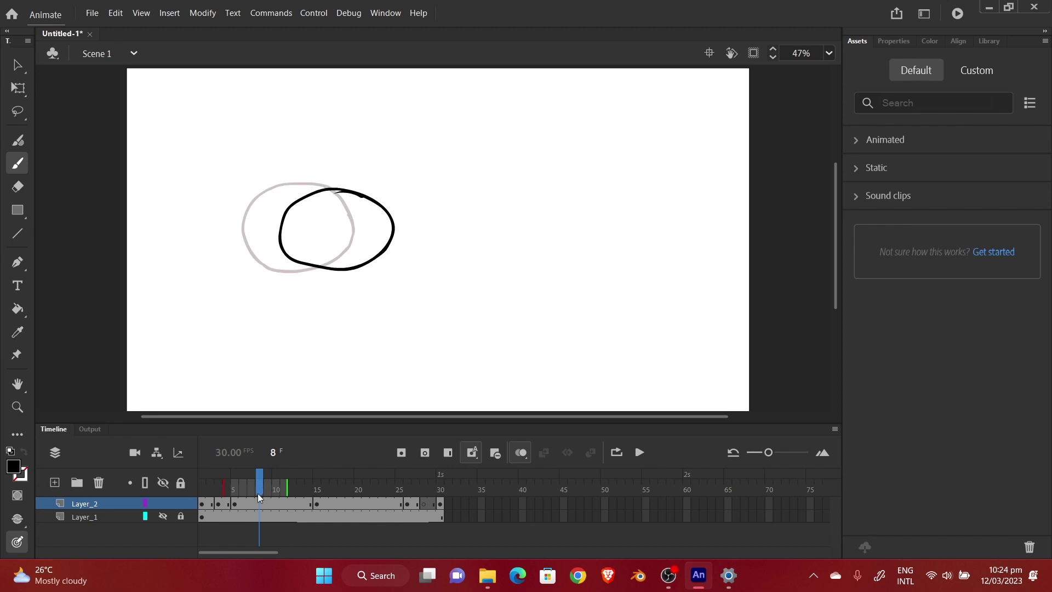
left_click_drag(216, 489, 208, 487)
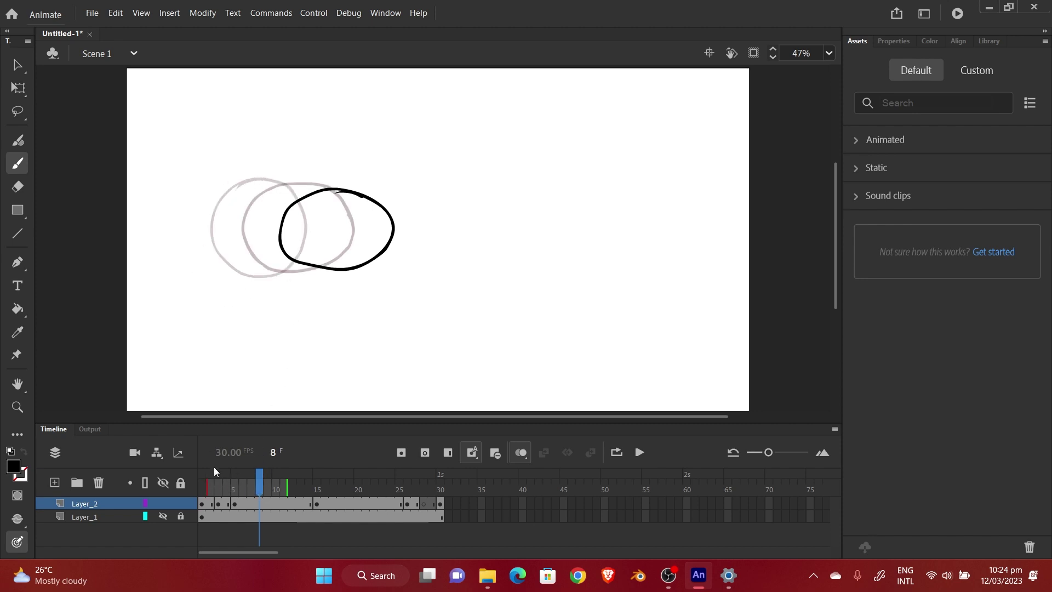
left_click_drag(260, 482, 423, 482)
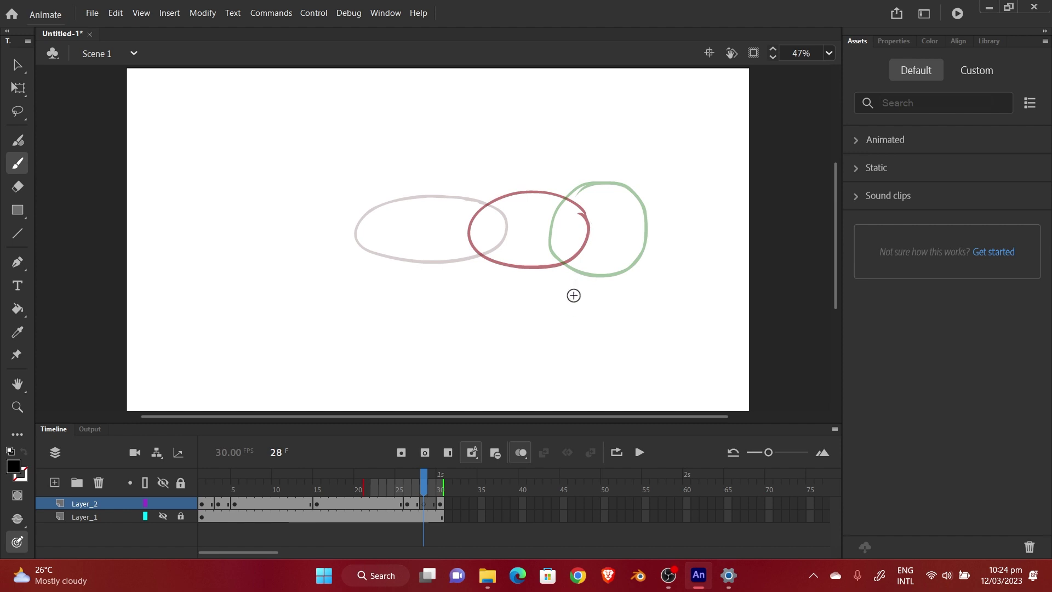
Narrow onion skinning to the last few frames and brush the in-between circle on frame 28.
left_click_drag(364, 485, 409, 487)
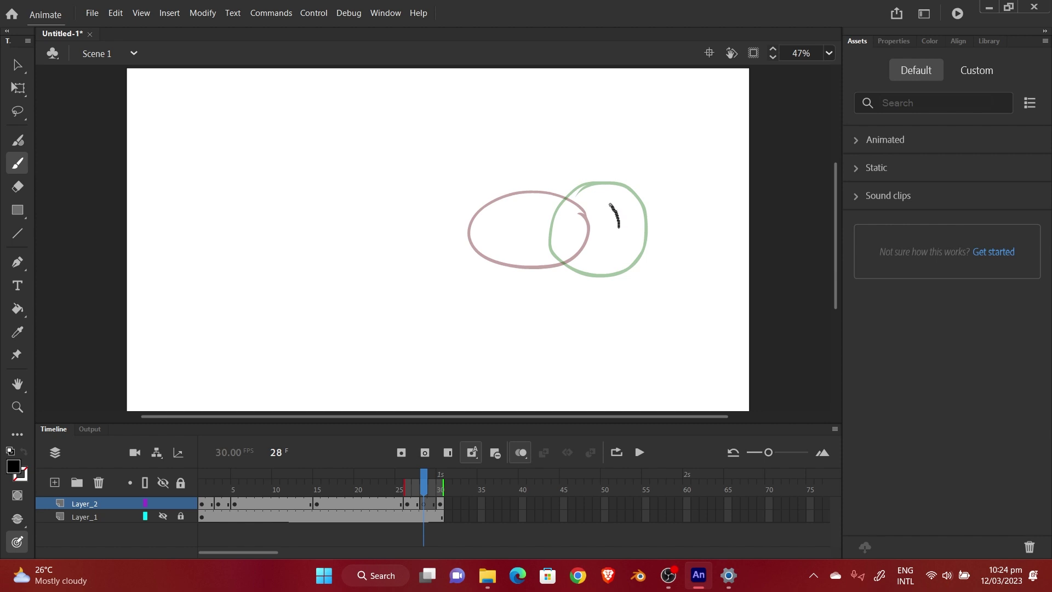
mouse_move(590, 188)
left_mouse_down()
mouse_move(554, 183)
mouse_move(525, 199)
mouse_move(514, 227)
mouse_move(534, 258)
mouse_move(536, 190)
mouse_move(511, 221)
mouse_move(534, 264)
mouse_move(557, 270)
left_mouse_up()
key("ctrl+z")
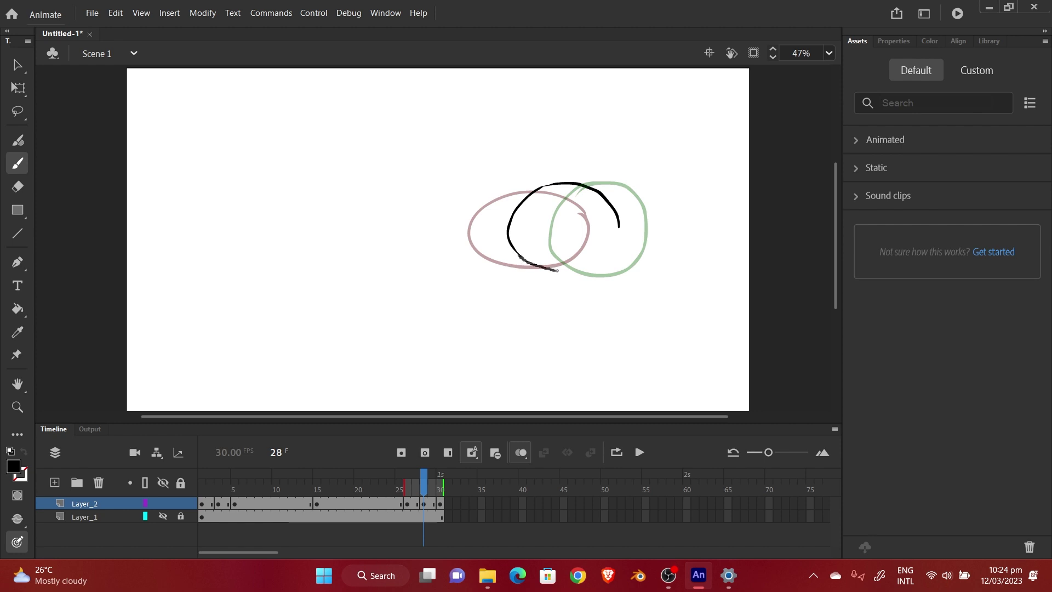
left_click_drag(617, 234, 619, 227)
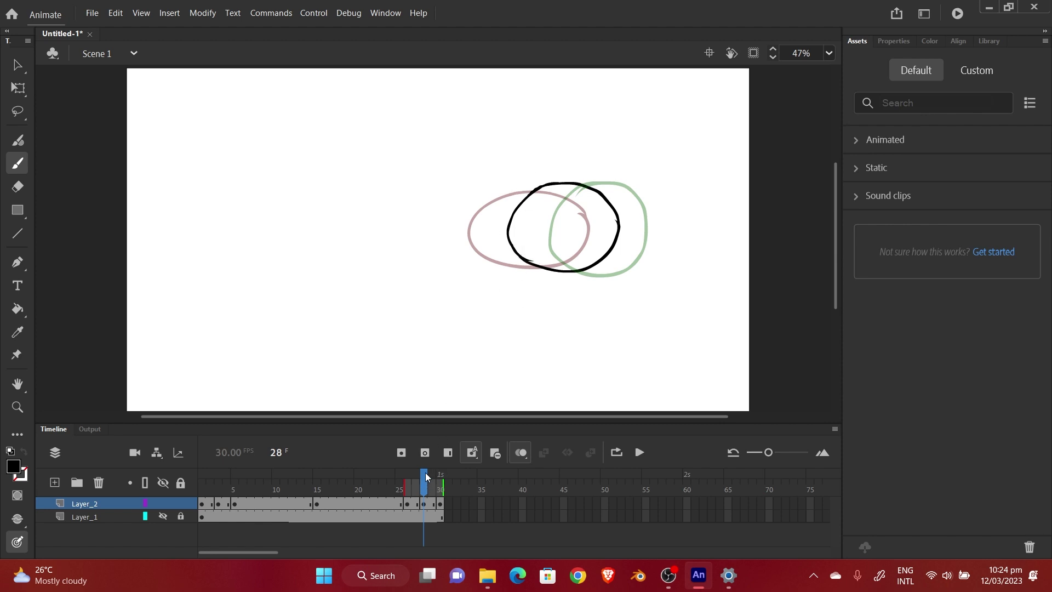
Review and play the bounce, then delete the circle on frame 2.
left_click_drag(422, 472, 320, 480)
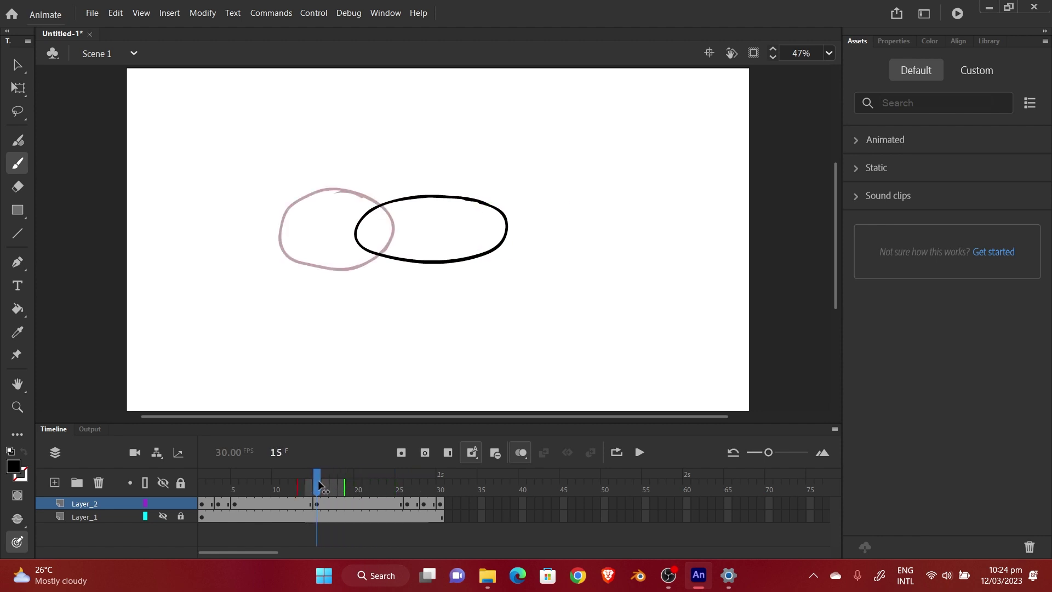
mouse_move(318, 480)
left_mouse_down()
mouse_move(213, 479)
mouse_move(423, 491)
mouse_move(199, 508)
left_mouse_up()
left_click(639, 454)
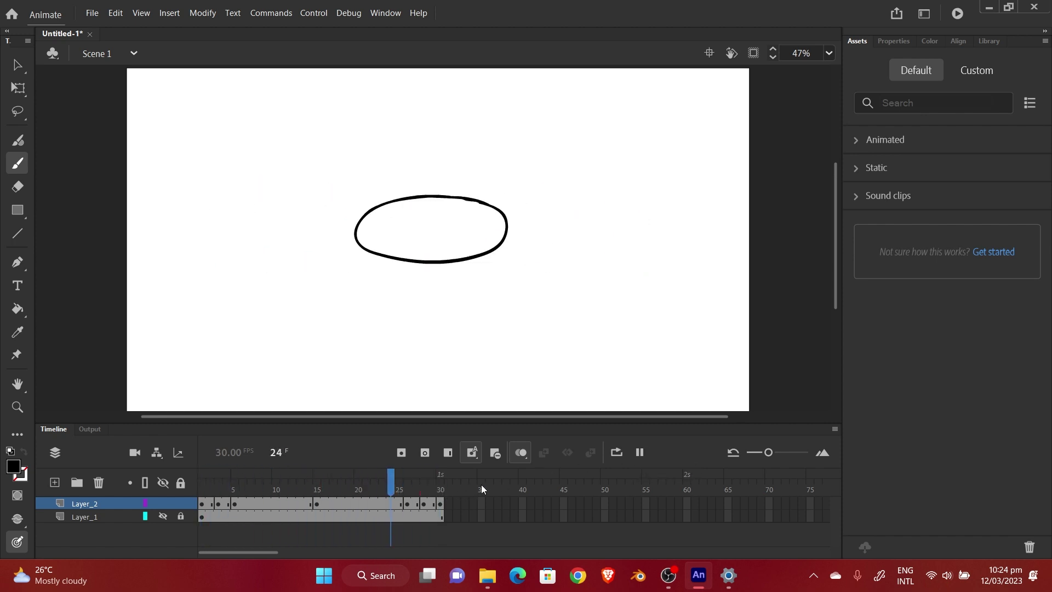
left_click_drag(440, 482, 210, 475)
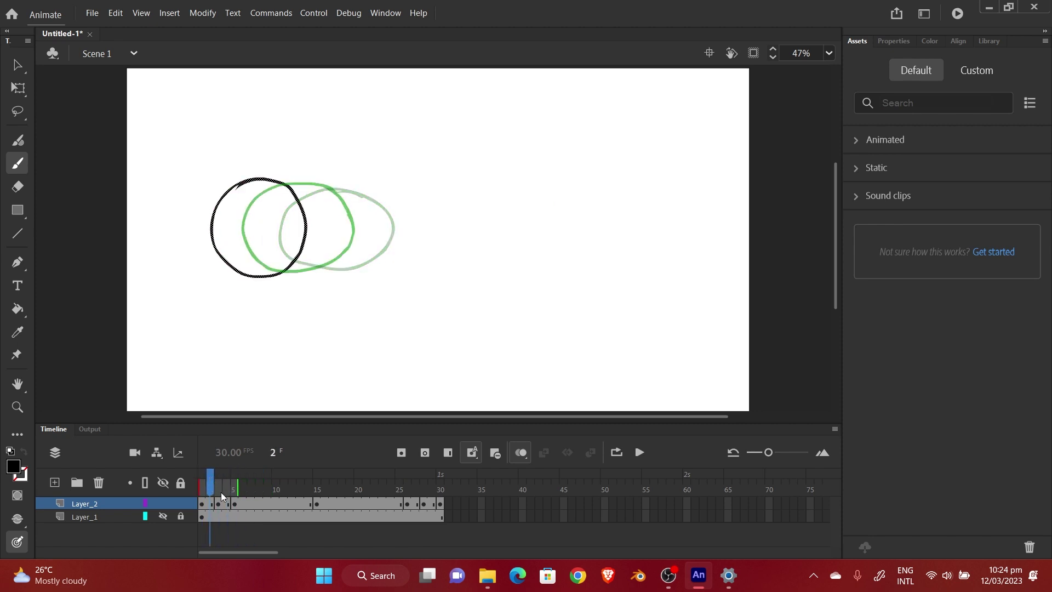
key("Delete")
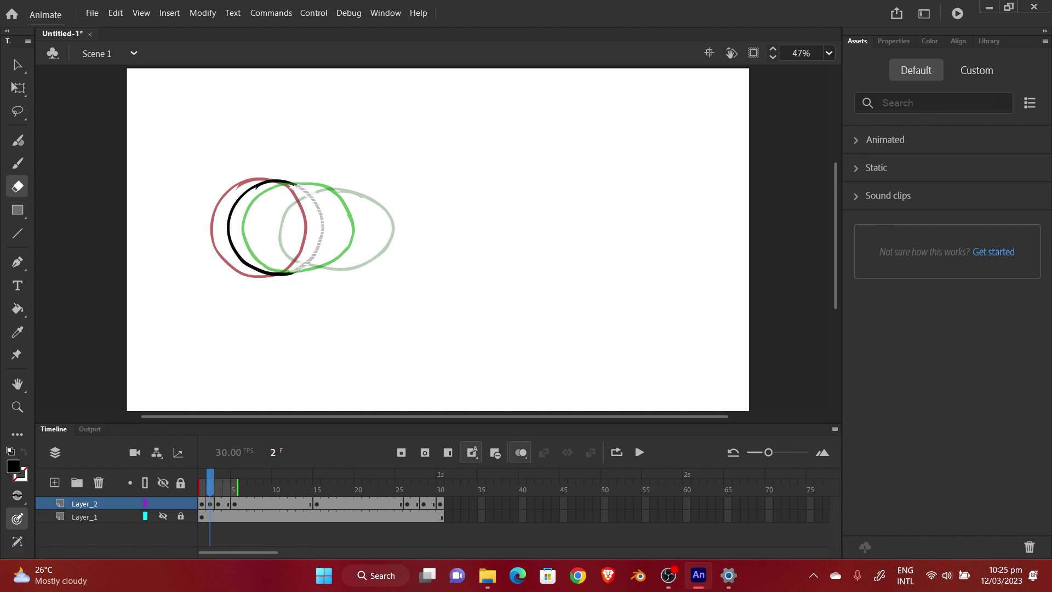
Draw an in-between circle on frame 29 and adjust the onion-skin range around frames 5–15.
left_click_drag(210, 477, 431, 485)
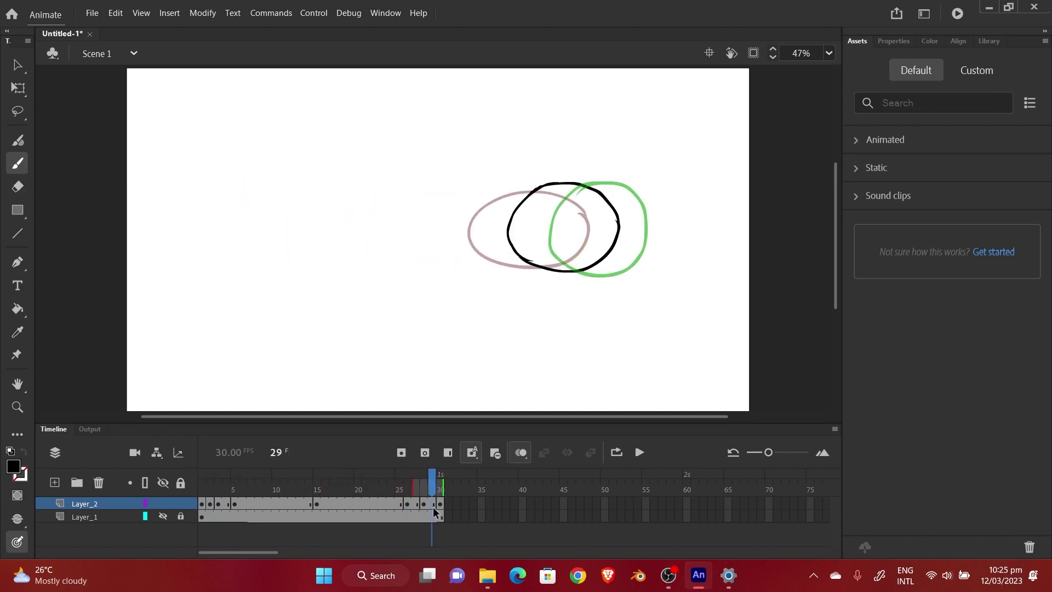
mouse_move(622, 198)
left_mouse_down()
mouse_move(608, 269)
mouse_move(528, 252)
mouse_move(592, 185)
mouse_move(635, 216)
left_mouse_up()
left_click(417, 482)
left_click_drag(416, 482, 277, 525)
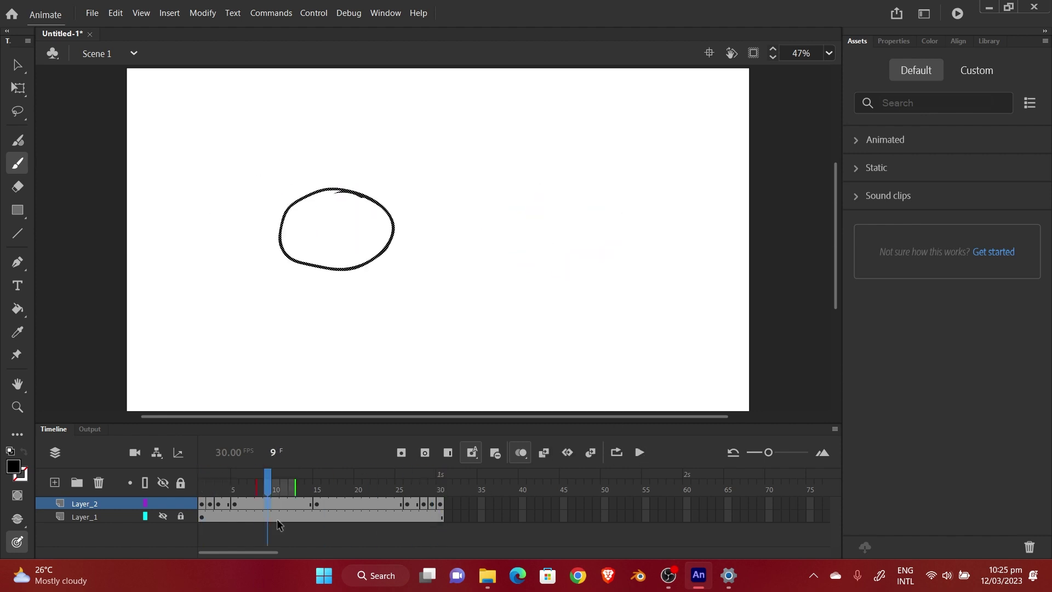
mouse_move(287, 487)
left_mouse_down()
mouse_move(299, 492)
mouse_move(224, 487)
mouse_move(373, 485)
mouse_move(332, 486)
left_mouse_up()
mouse_move(384, 192)
left_mouse_down()
mouse_move(416, 260)
mouse_move(395, 193)
left_mouse_up()
Erase the ellipse's right arc, add an empty keyframe at frame 23, and replay the animation.
key("e")
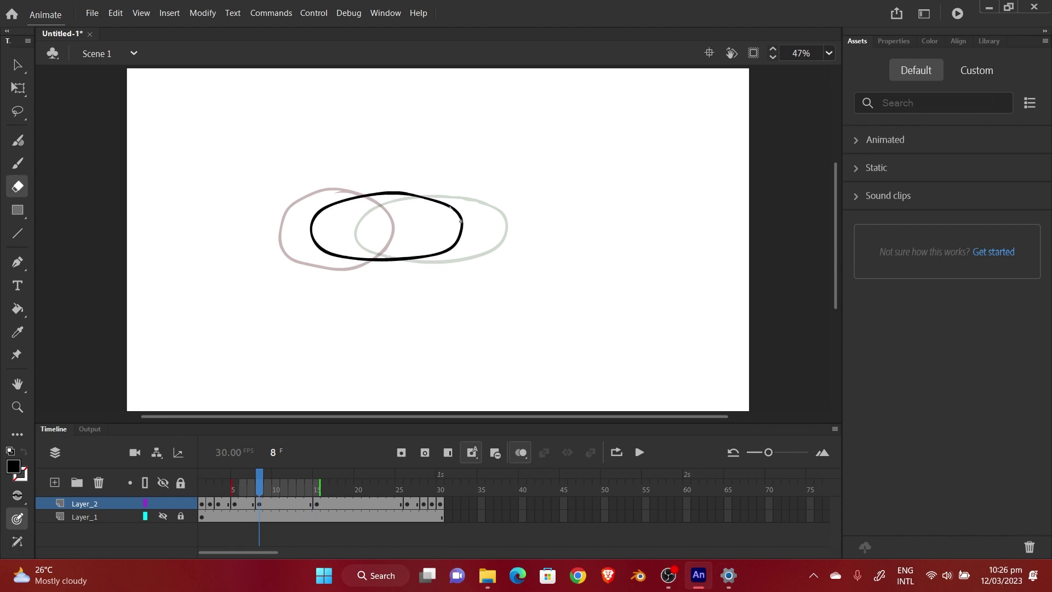
mouse_move(457, 208)
left_mouse_down()
mouse_move(428, 255)
mouse_move(441, 202)
mouse_move(542, 220)
mouse_move(528, 216)
left_mouse_up()
key("b")
key("Return")
key("Return")
key("F7")
key("ctrl+z")
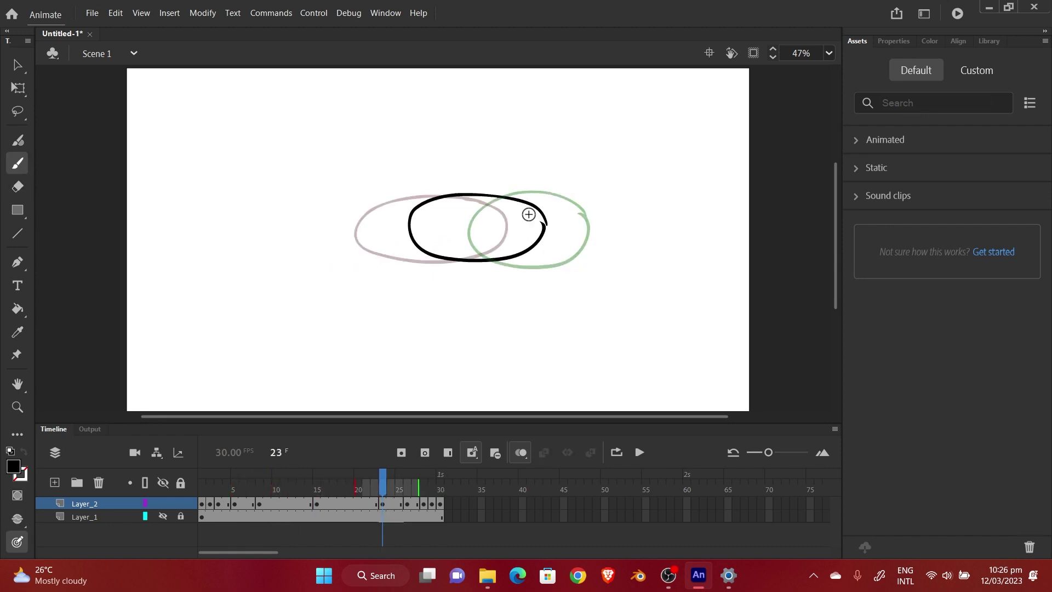
key("Return")
left_click(640, 453)
Remove Layer_1 frames 25 to 30 so it ends at frame 24, then play back.
left_click(282, 503)
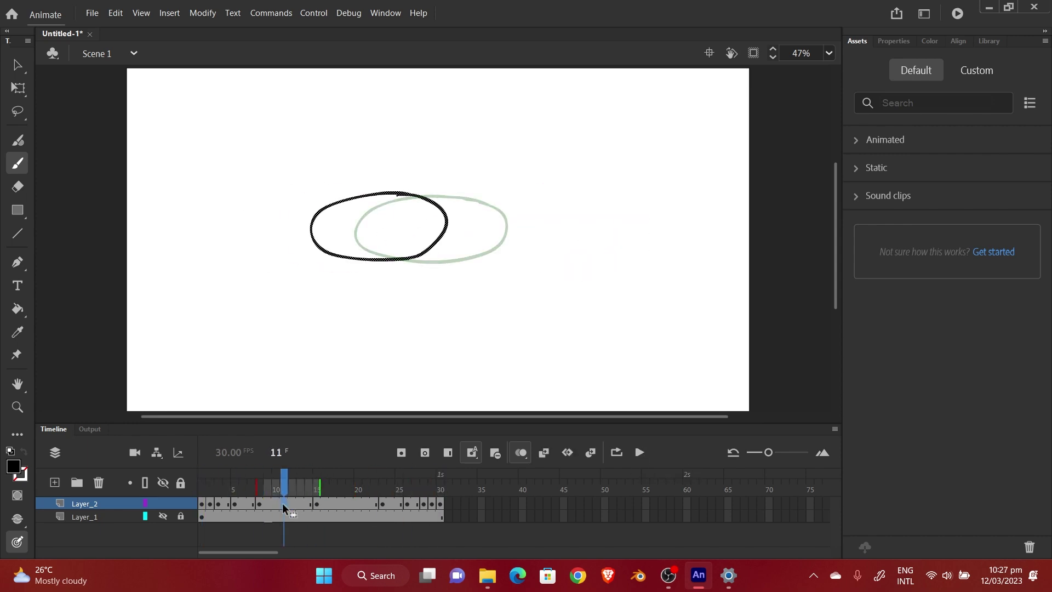
right_click(285, 504)
left_click(312, 504)
right_click(316, 504)
key("Escape")
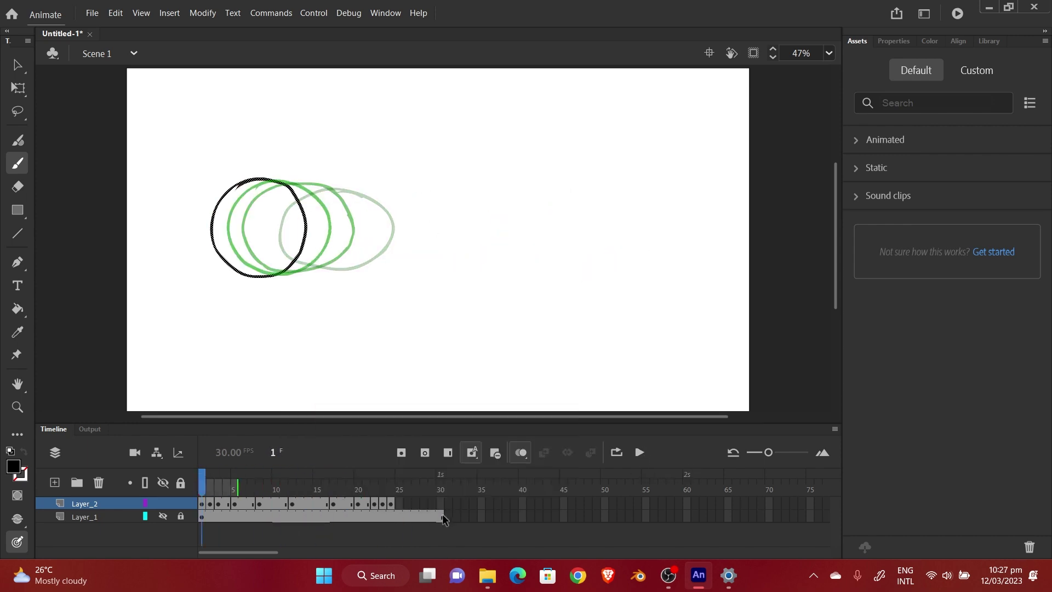
left_click_drag(442, 515, 396, 516)
right_click(426, 510)
left_click(477, 206)
left_click(640, 452)
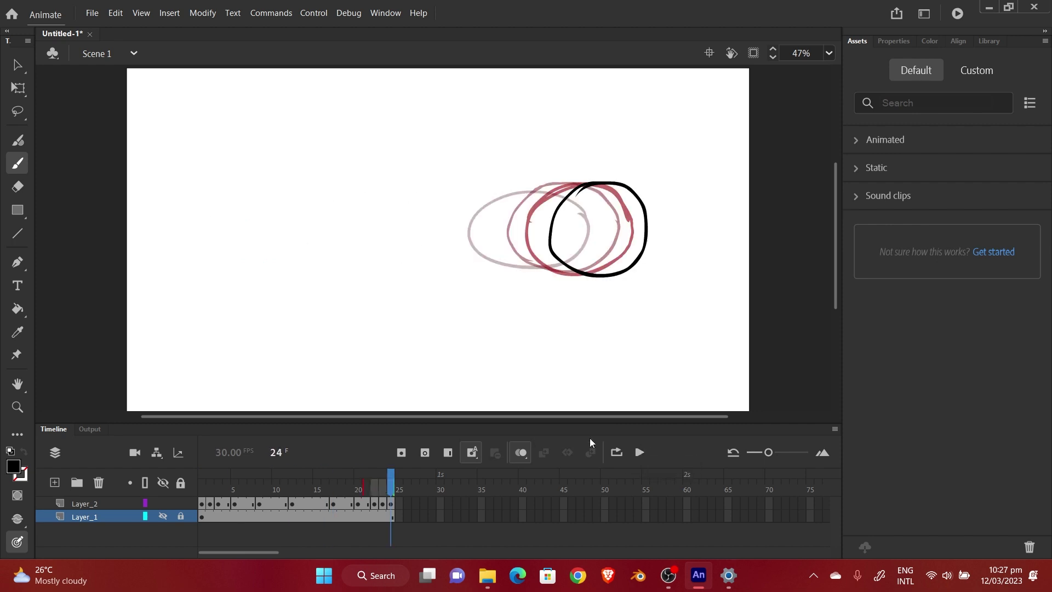
At frame 12, set the onion-skin markers to span frames 7 through 18.
left_click_drag(394, 479, 294, 495)
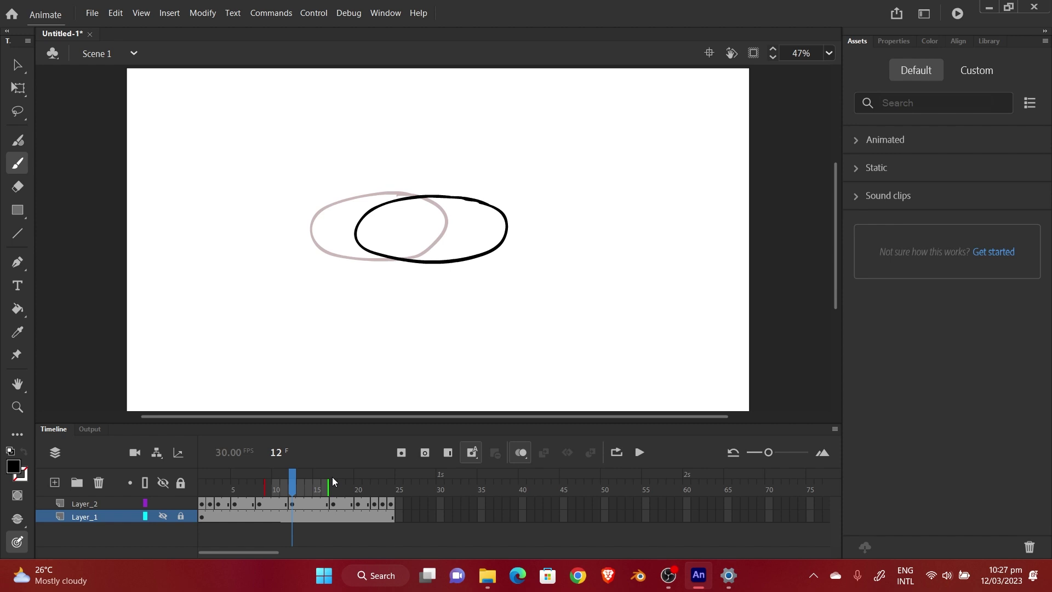
left_click_drag(332, 478, 391, 494)
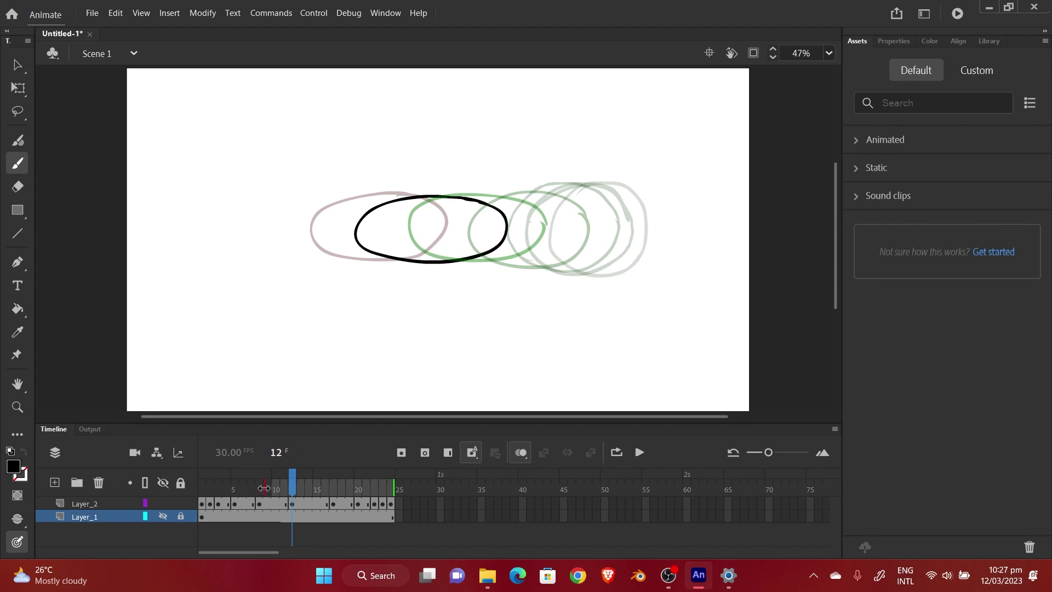
left_click_drag(264, 488, 200, 488)
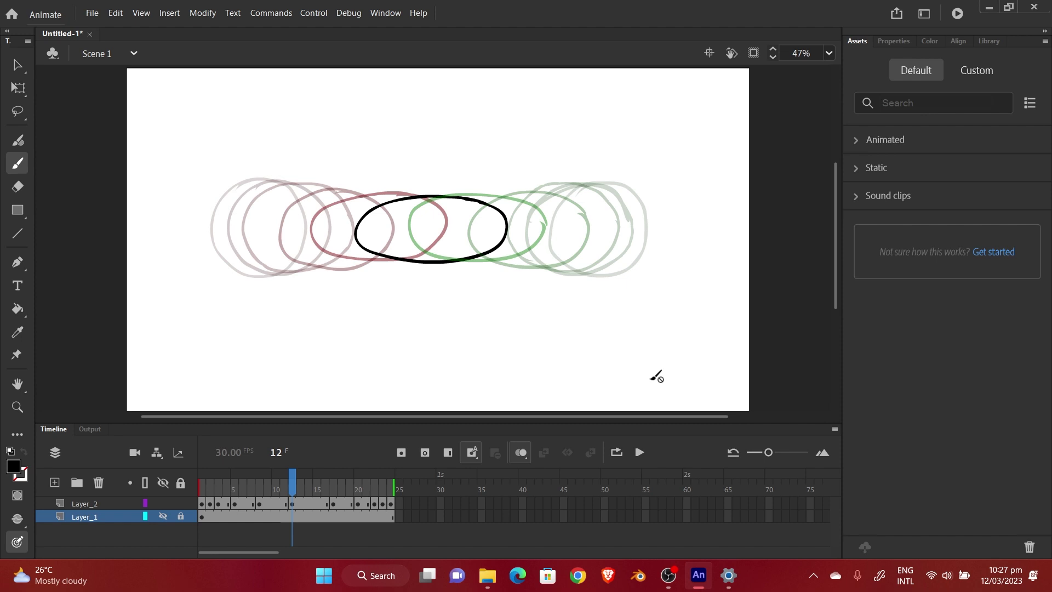
left_click_drag(393, 489, 336, 489)
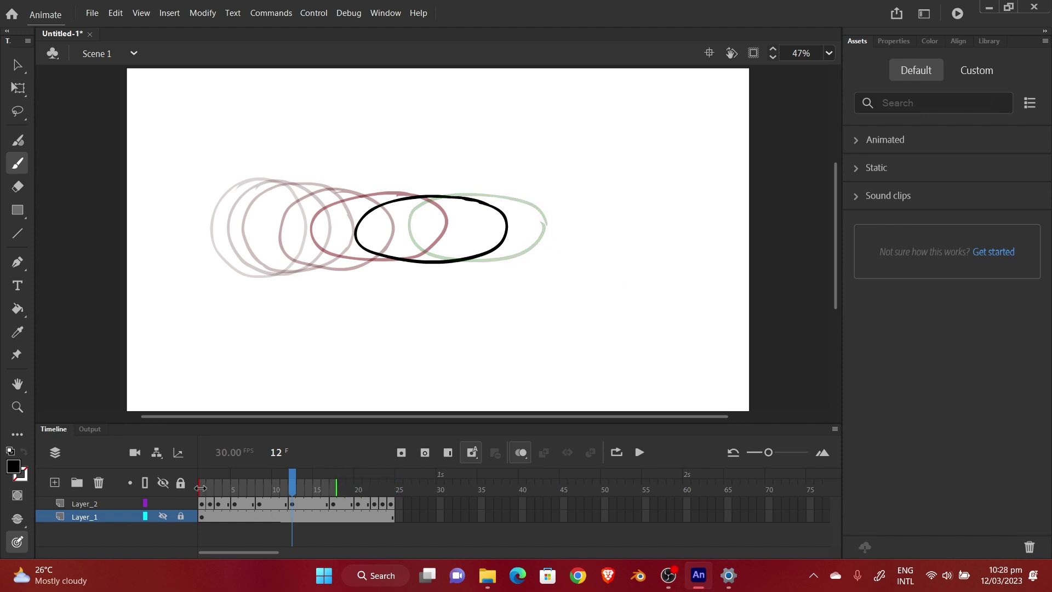
left_click_drag(201, 488, 261, 488)
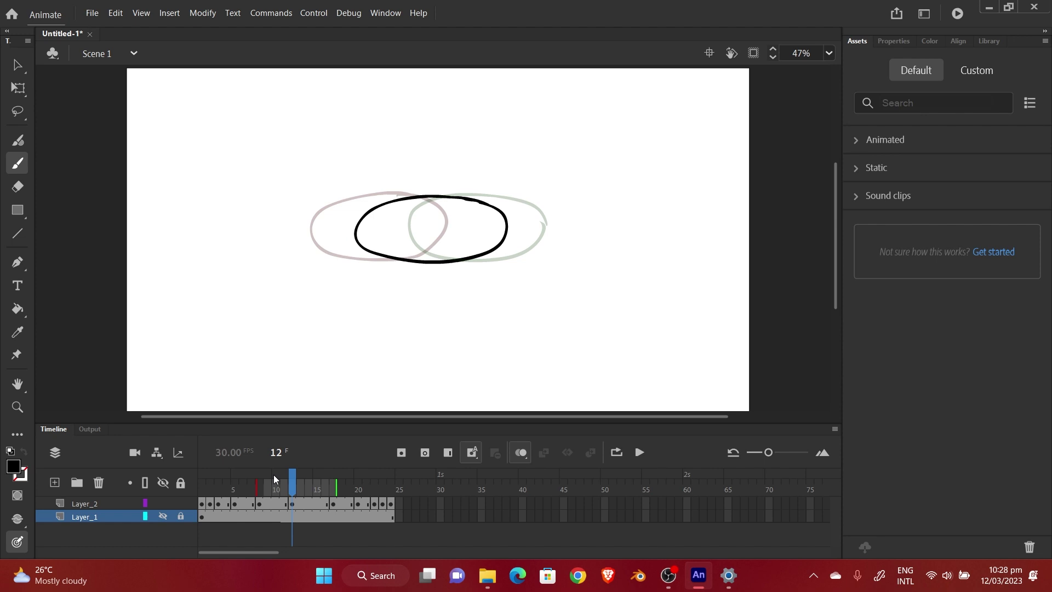
scroll(274, 475, "up", 3)
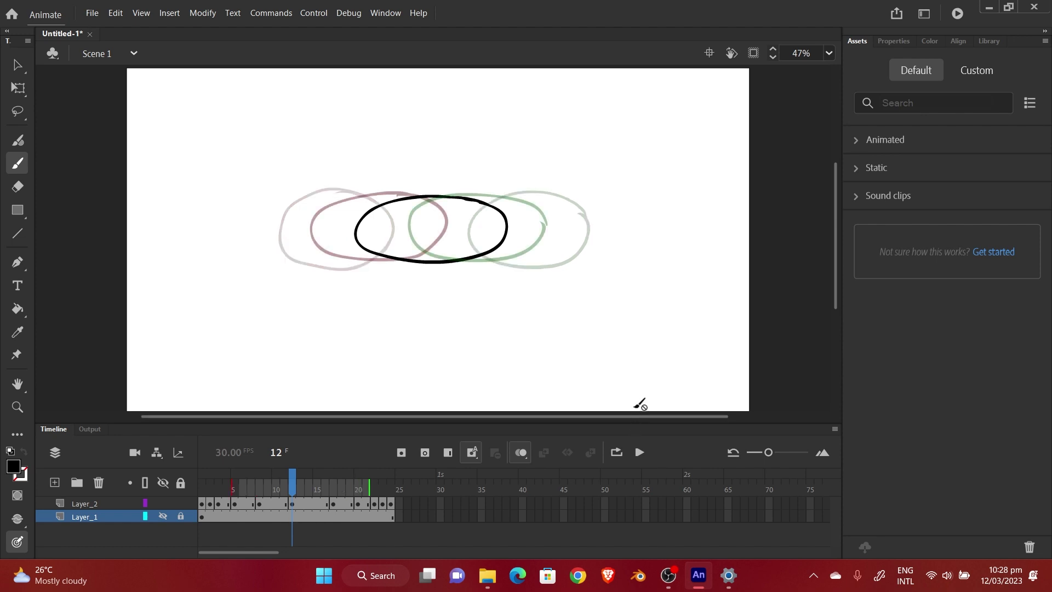
Open Advanced Settings from the onion skin button's dropdown.
left_click(523, 454)
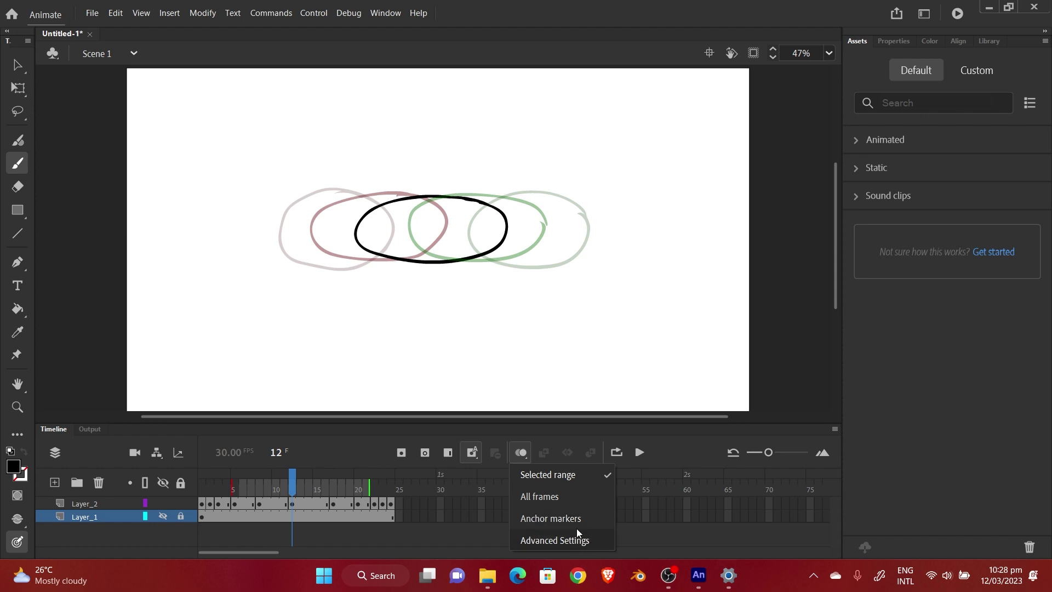
left_click(520, 455)
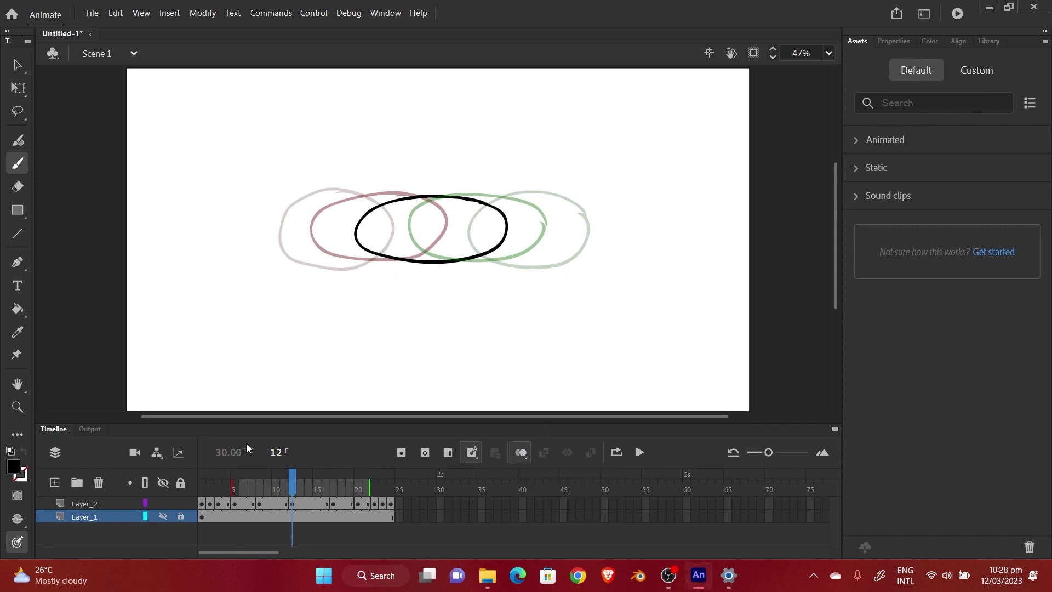
left_click(520, 451)
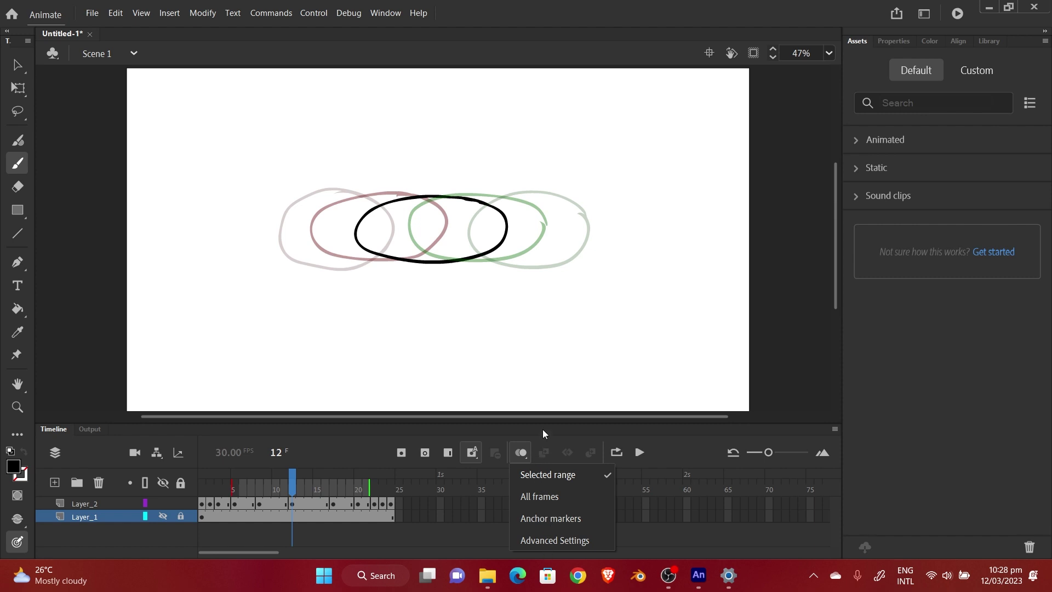
left_click(511, 452)
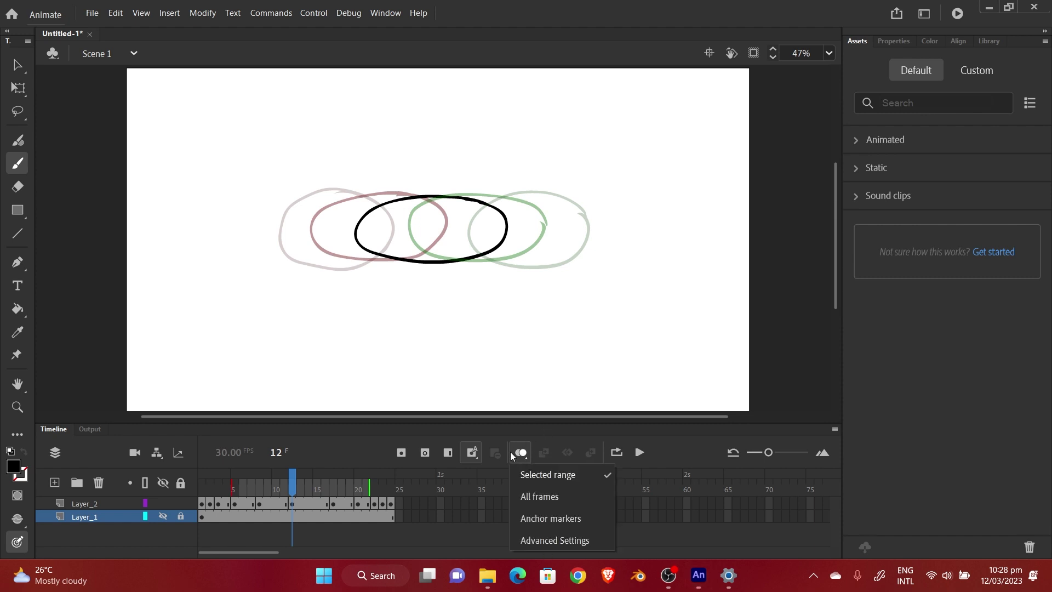
left_click(560, 540)
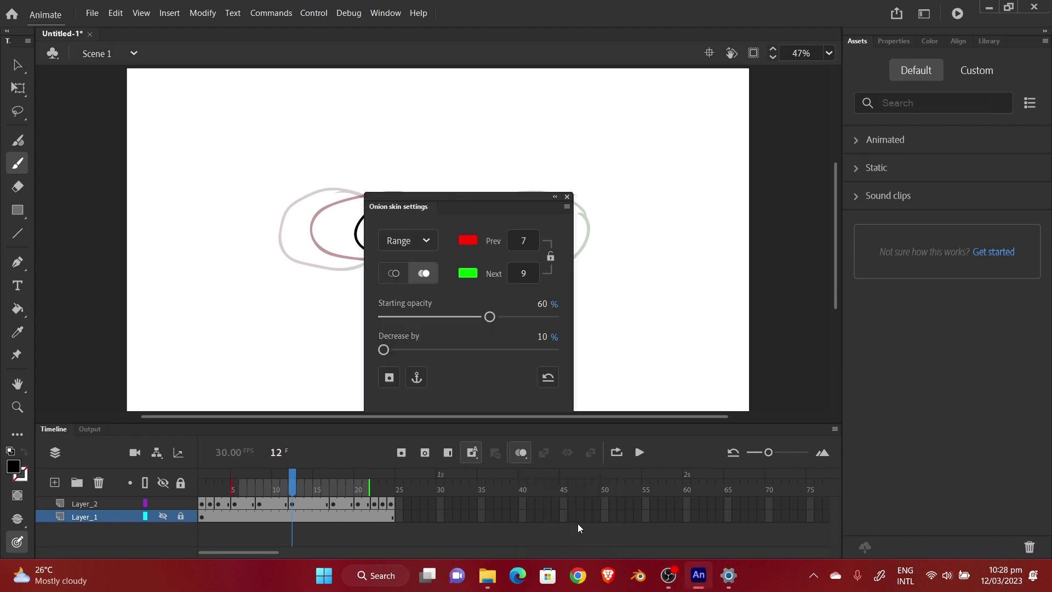
Move the settings panel aside, adjust the markers, and set 2 previous and 2 next frames.
left_click_drag(462, 194, 715, 121)
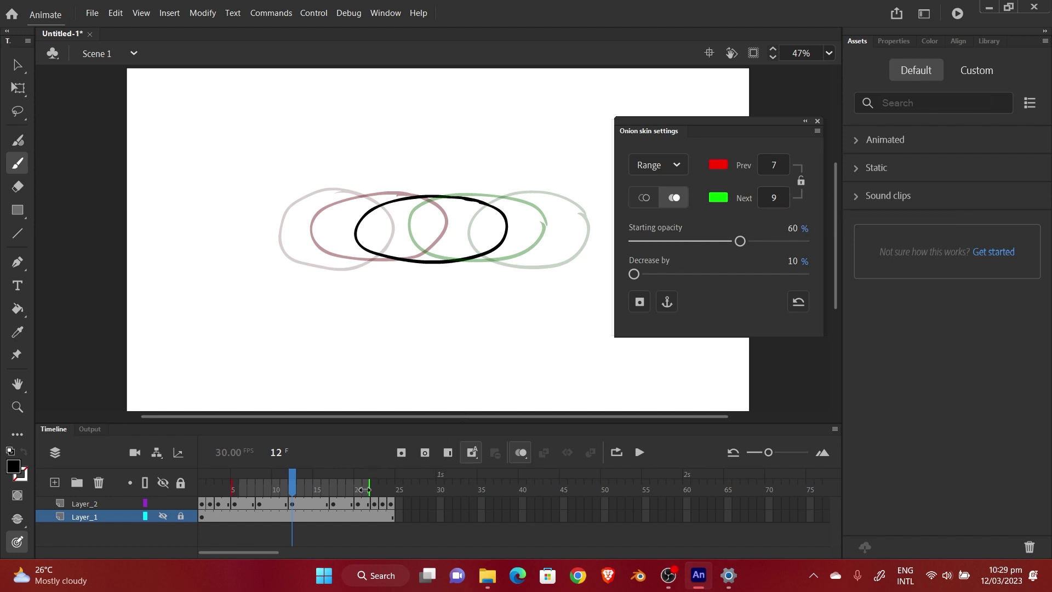
mouse_move(370, 489)
left_mouse_down()
mouse_move(315, 489)
mouse_move(353, 489)
left_mouse_up()
left_click_drag(236, 485, 241, 485)
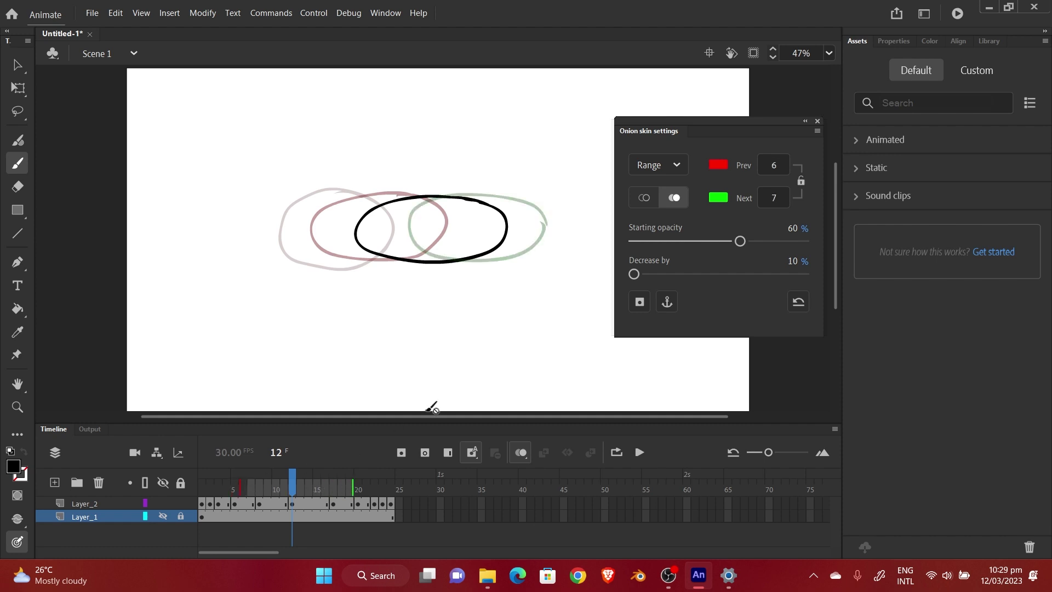
left_click(784, 163)
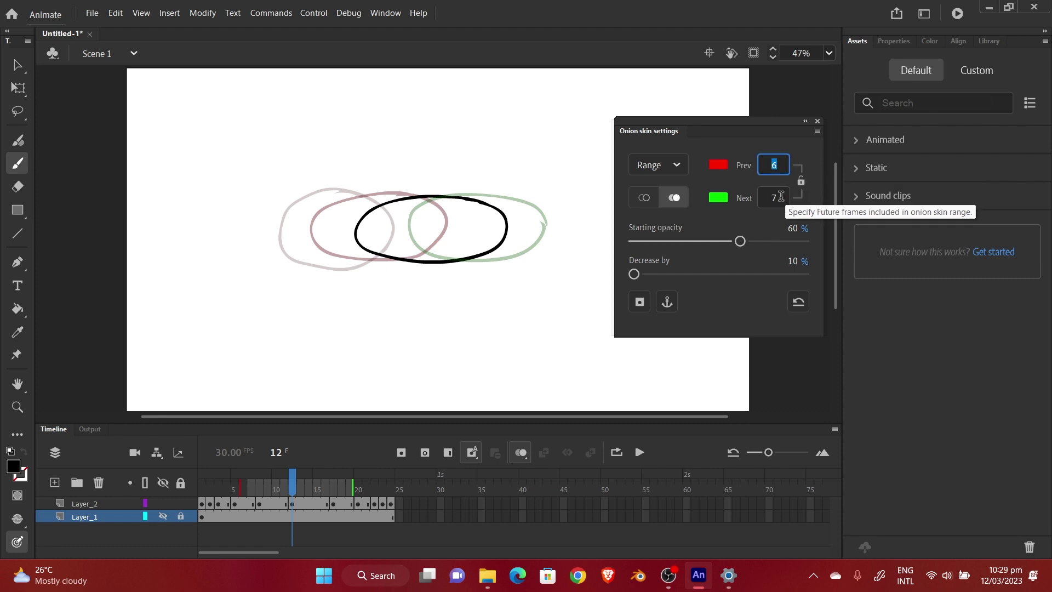
type("2")
left_click(780, 197)
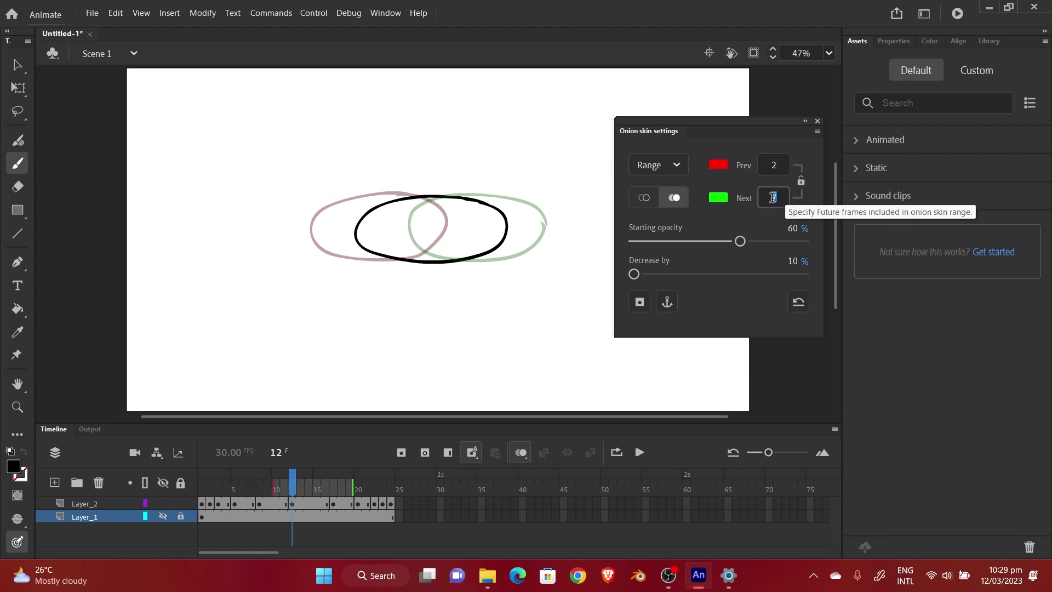
type("2")
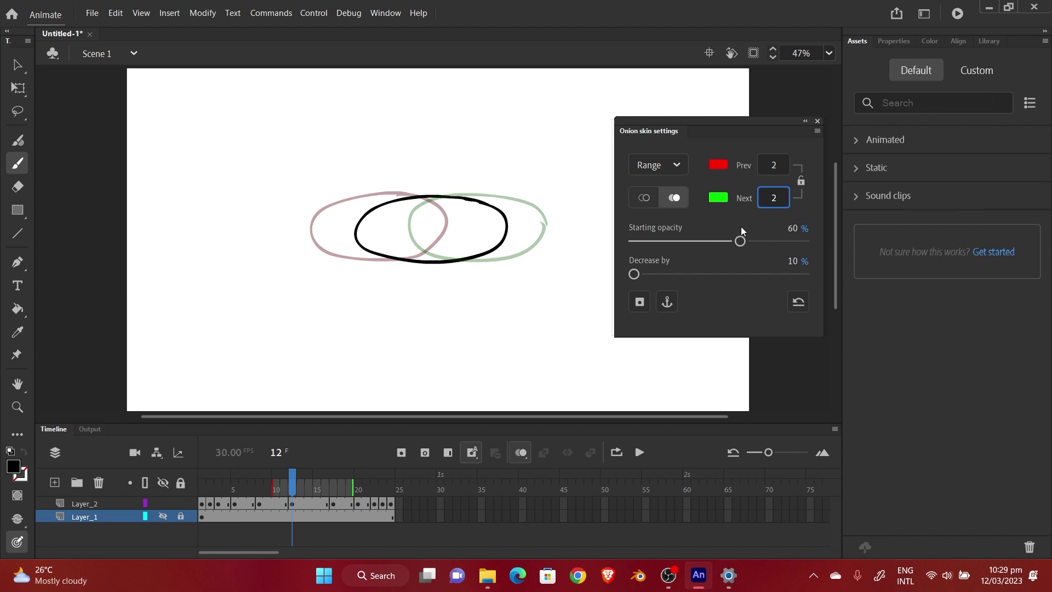
key("Return")
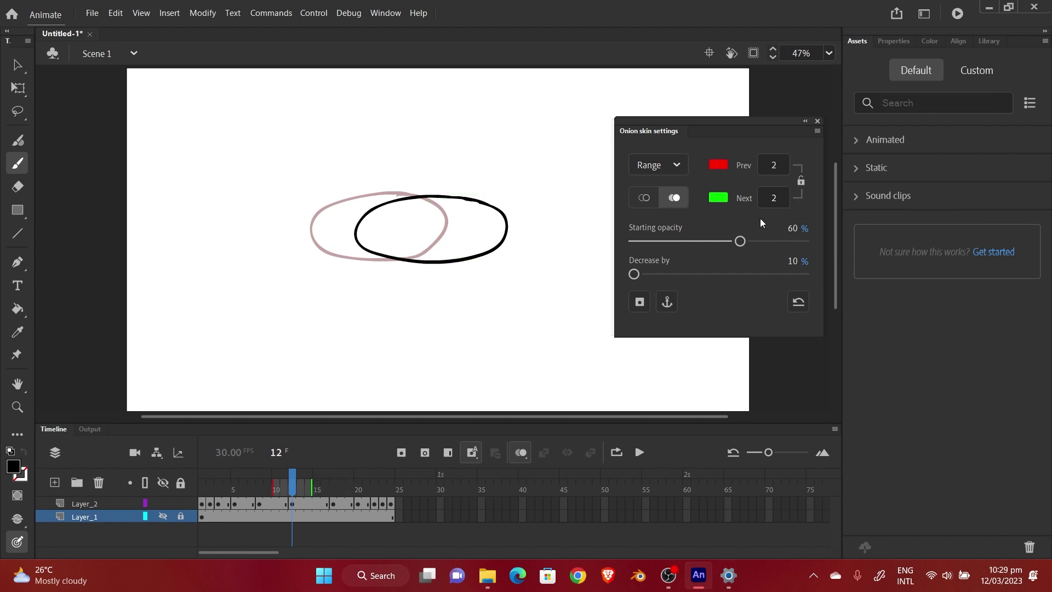
Change the onion-skin range to 5 previous and 5 next frames.
left_click(760, 204)
type("5")
left_click(765, 174)
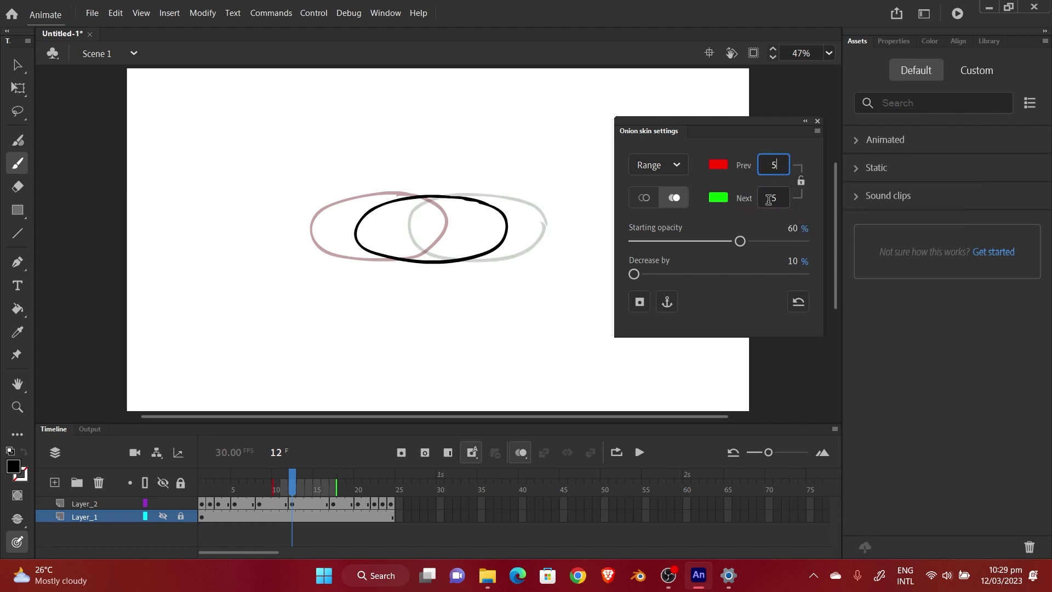
key("Return")
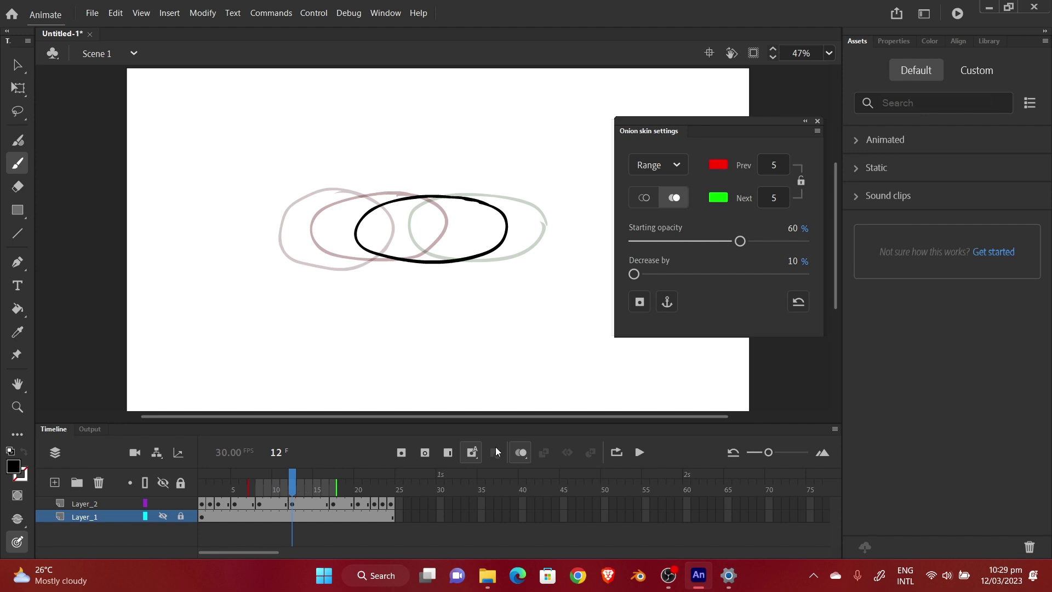
Switch onion skins to outlines, then back to solid frames.
left_click(668, 197)
left_click(642, 199)
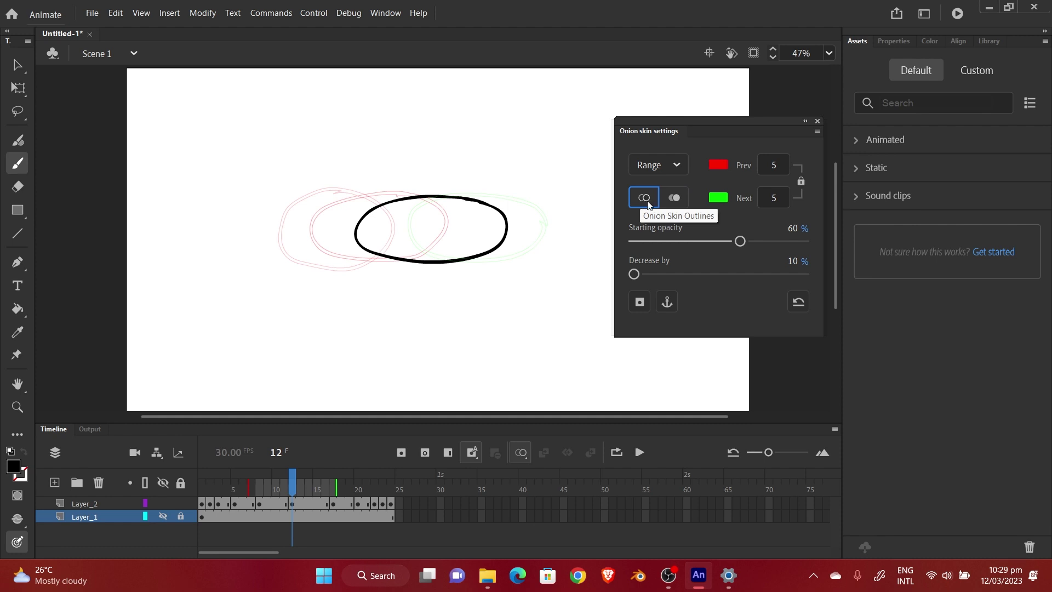
left_click(674, 197)
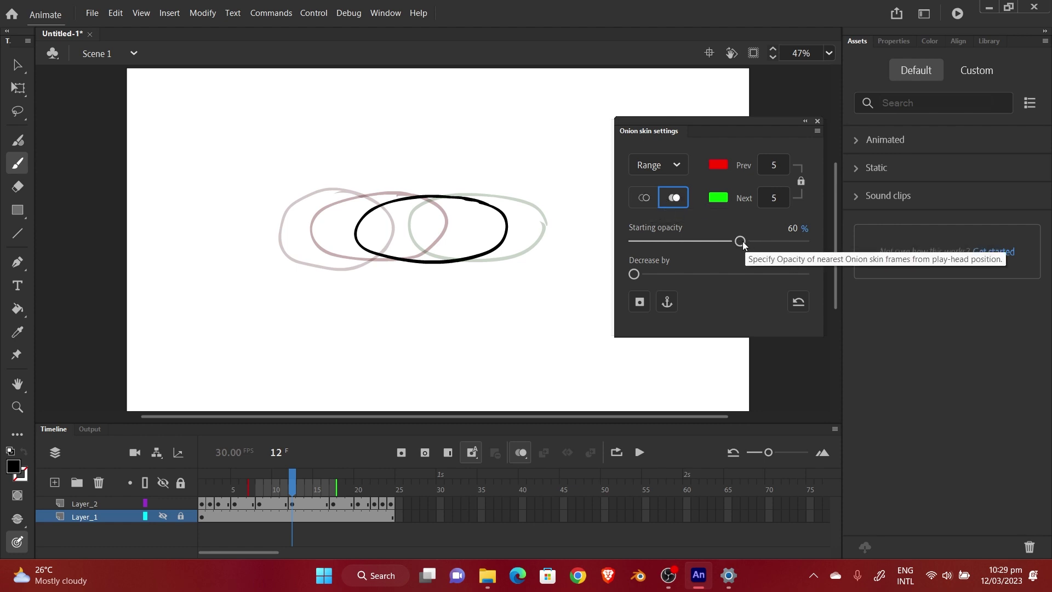
Set the starting opacity to 59%, play the animation, and close the onion skin settings.
mouse_move(740, 242)
left_mouse_down()
mouse_move(691, 245)
mouse_move(836, 255)
mouse_move(678, 256)
mouse_move(783, 257)
mouse_move(738, 259)
left_mouse_up()
key("Return")
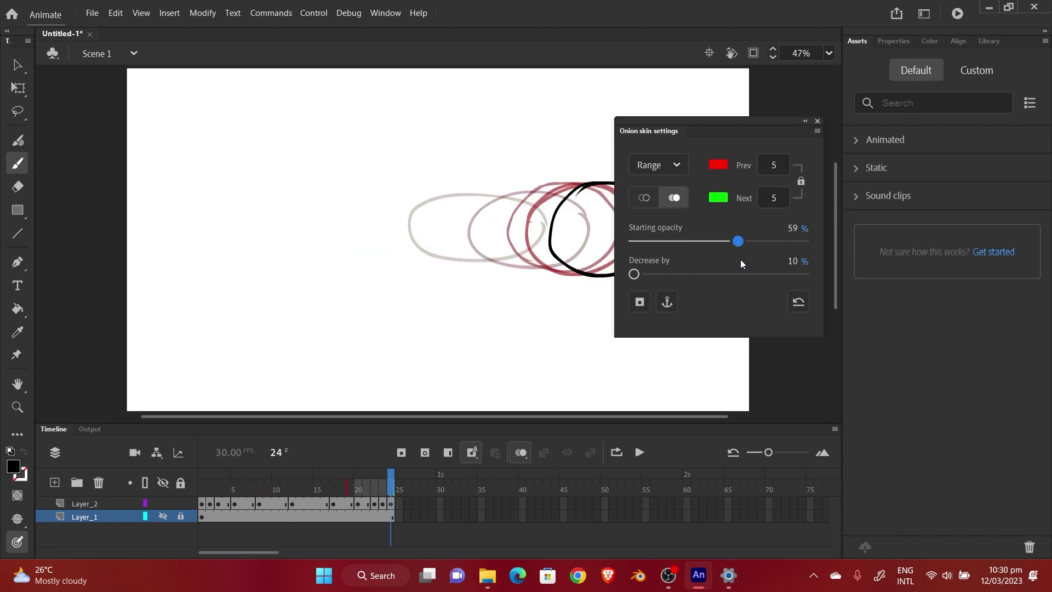
key("ctrl+z")
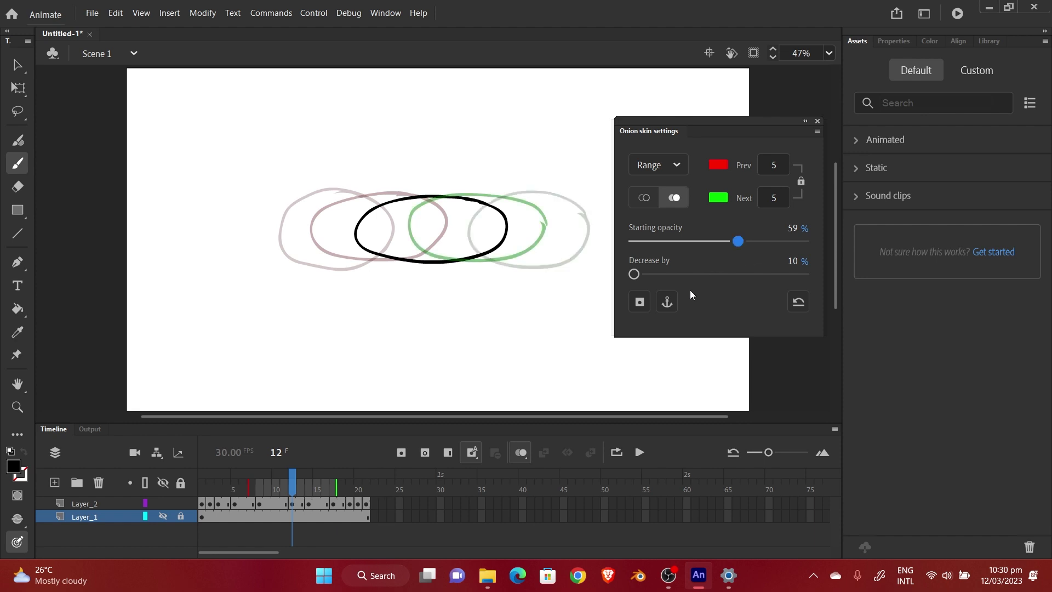
left_click(817, 121)
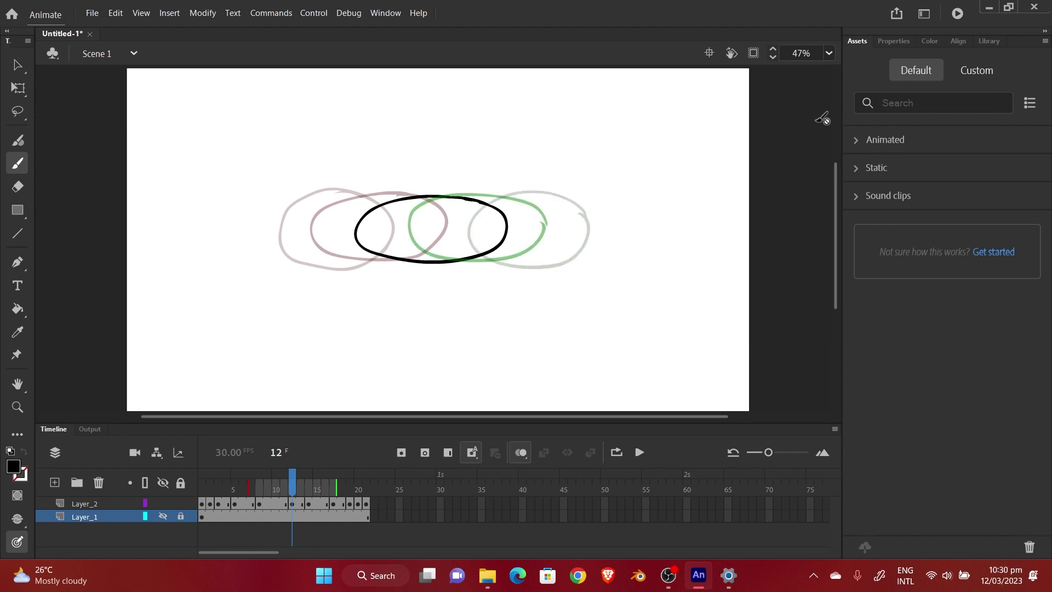